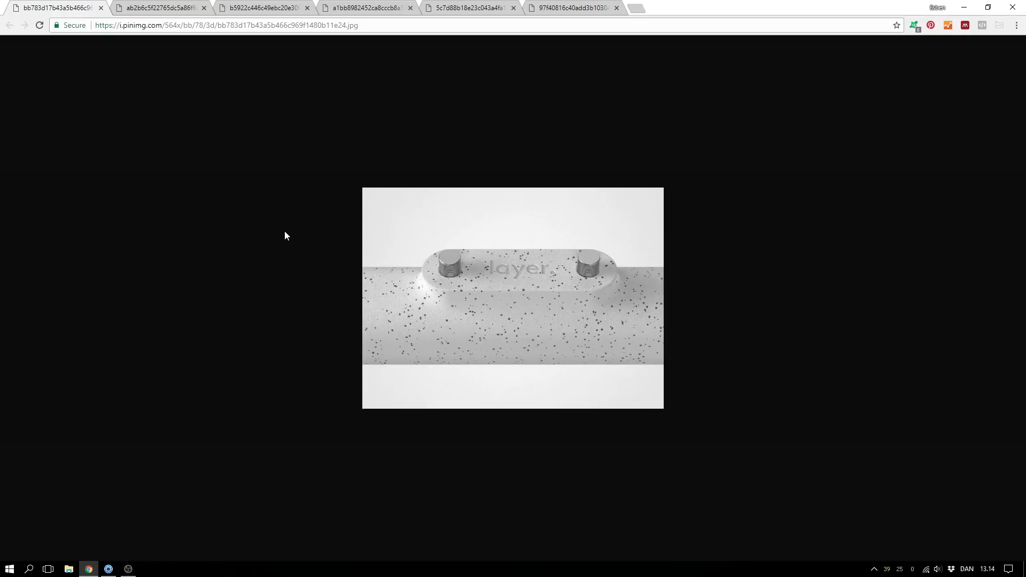
- Browse the speckled-product reference images in Chrome up to the speckled disc, then return to KeyShot
mouse_move(459, 306)
click(153, 3)
click(254, 8)
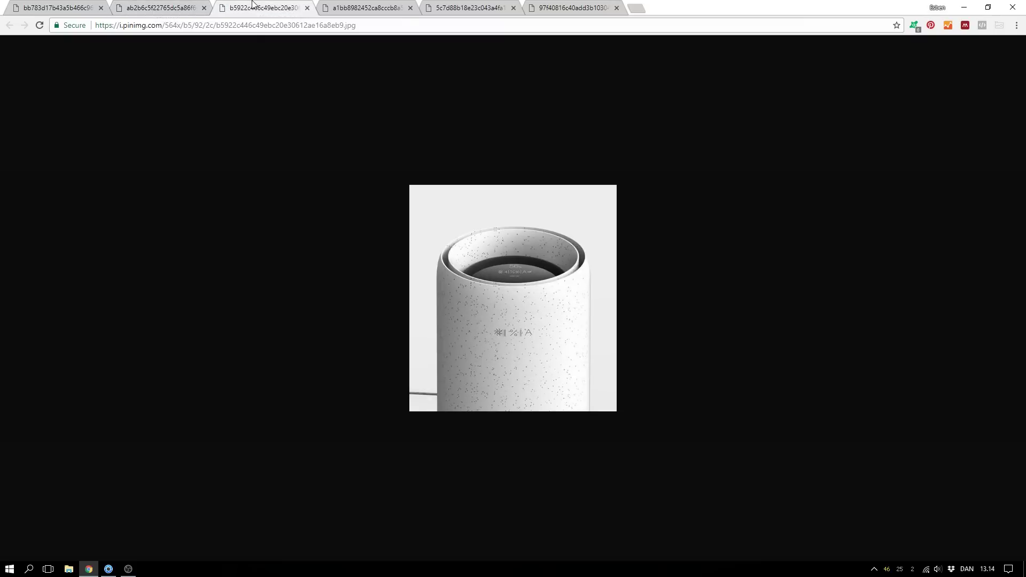
click(355, 9)
click(465, 8)
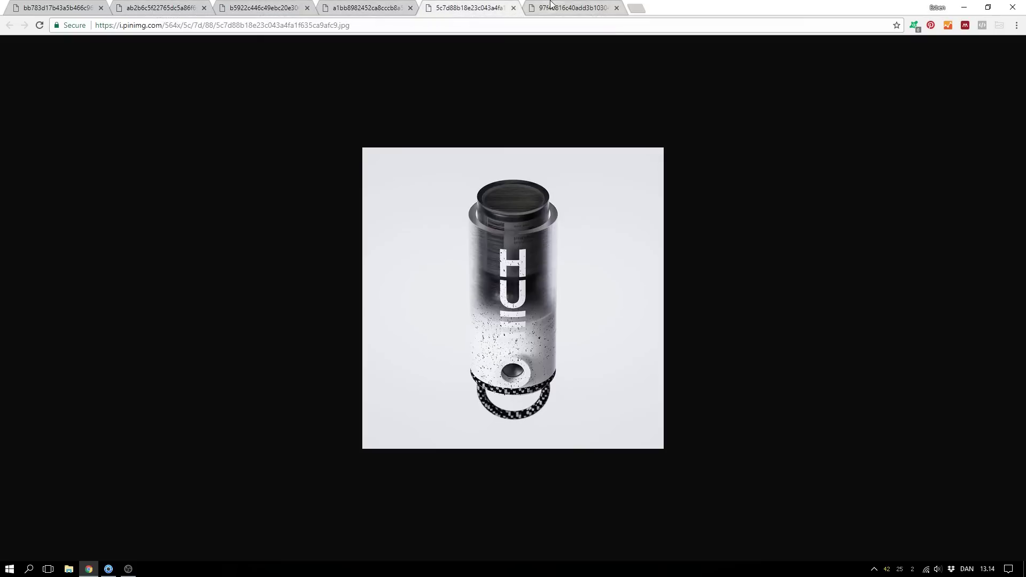
click(566, 9)
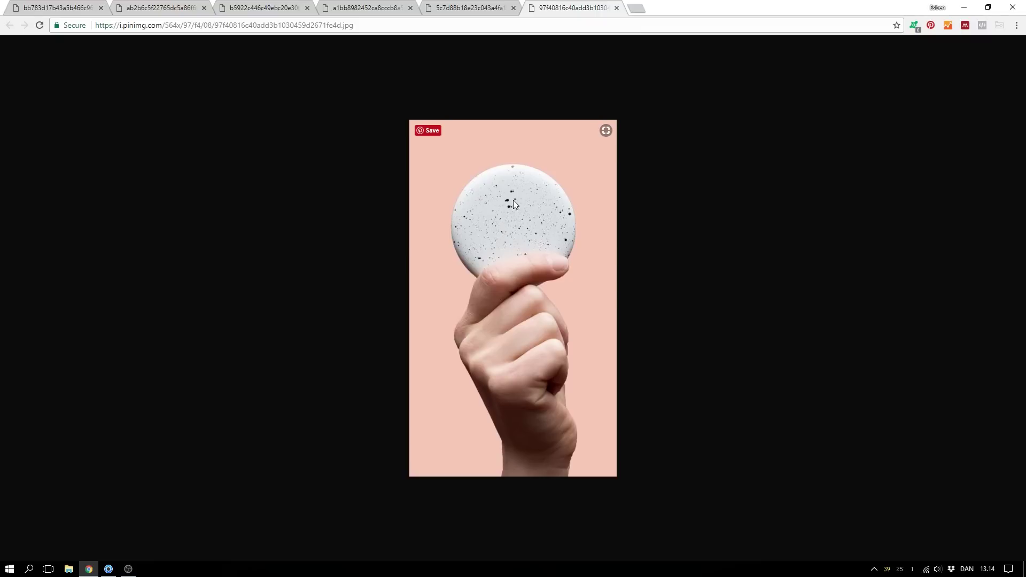
mouse_move(502, 215)
click(108, 569)
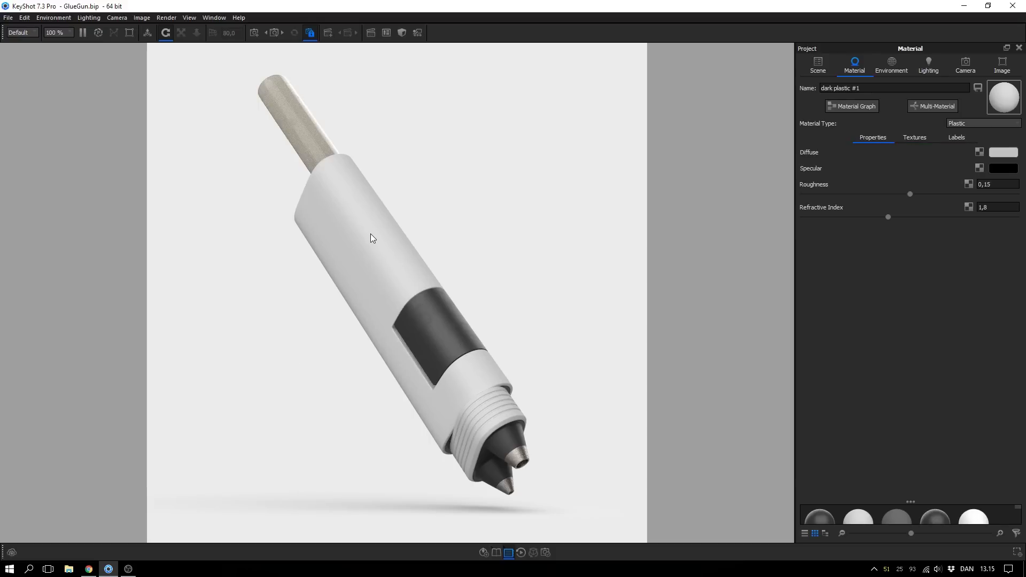
- Apply a Spots texture to the Diffuse channel of the dark plastic #1 material
click(909, 140)
click(857, 160)
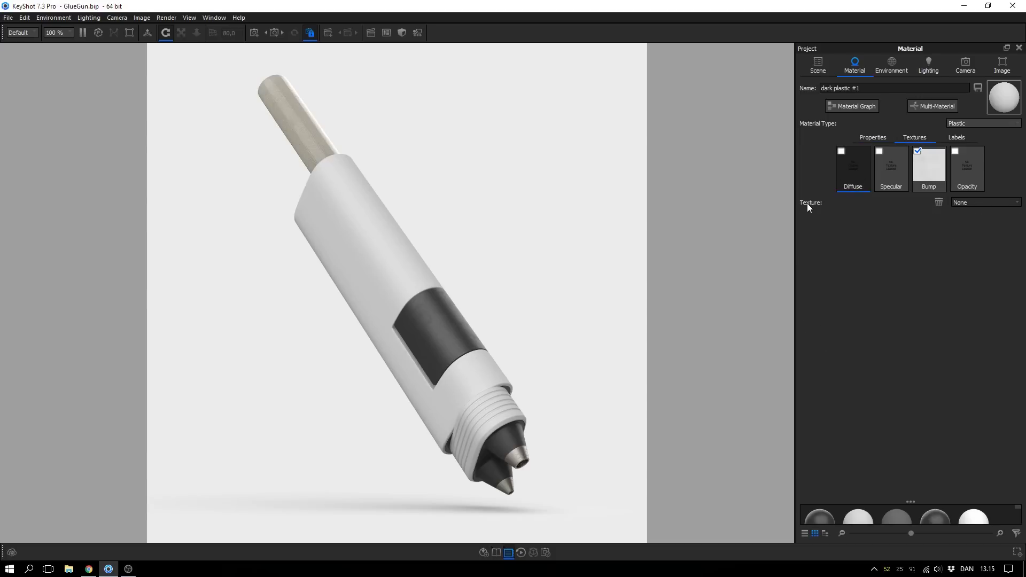
click(963, 204)
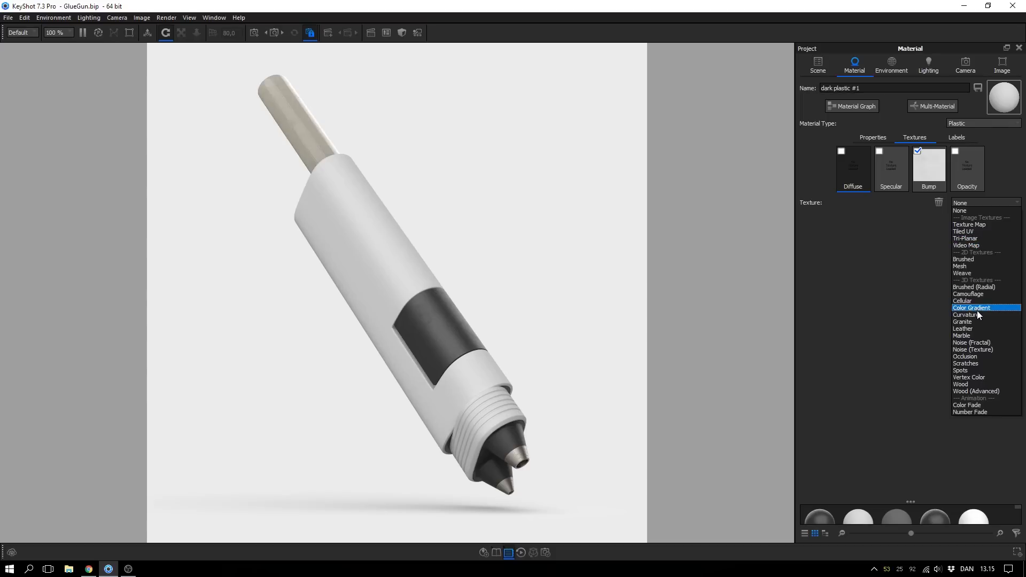
click(970, 370)
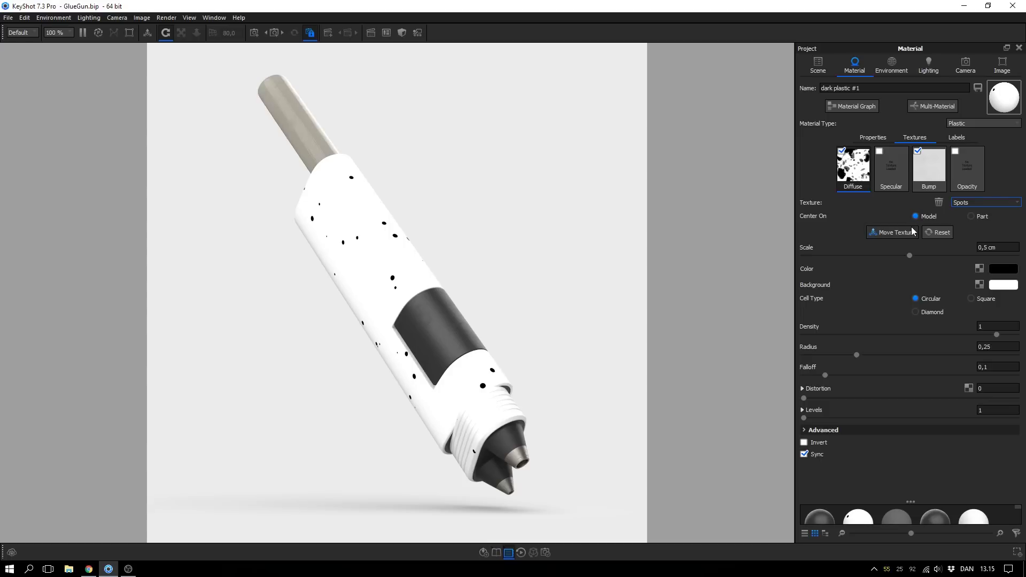
- Set the Spots scale to 0,3 cm and lower the background colour's value to 87%
drag(908, 252, 868, 254)
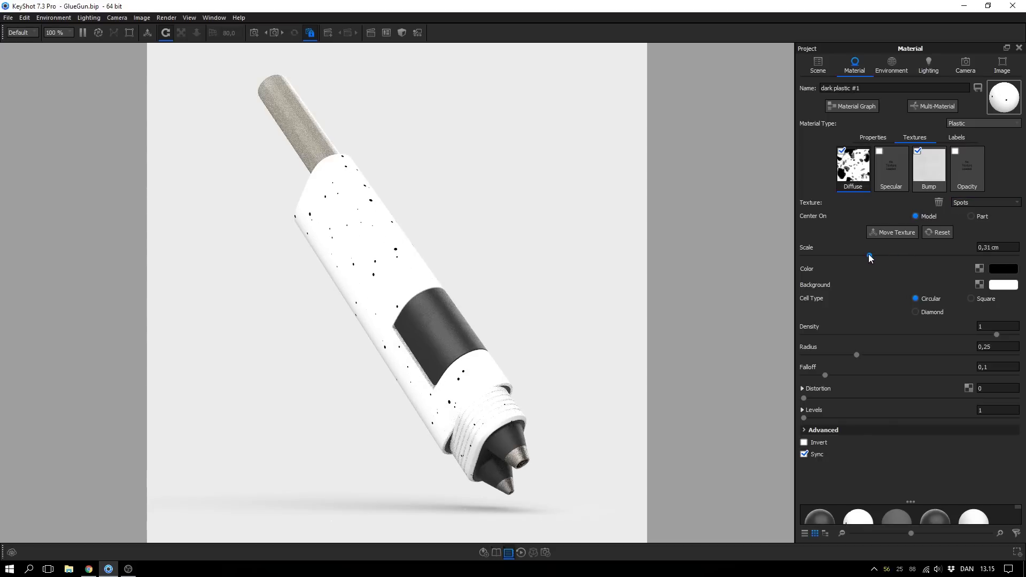
drag(868, 254, 866, 255)
click(995, 285)
click(550, 164)
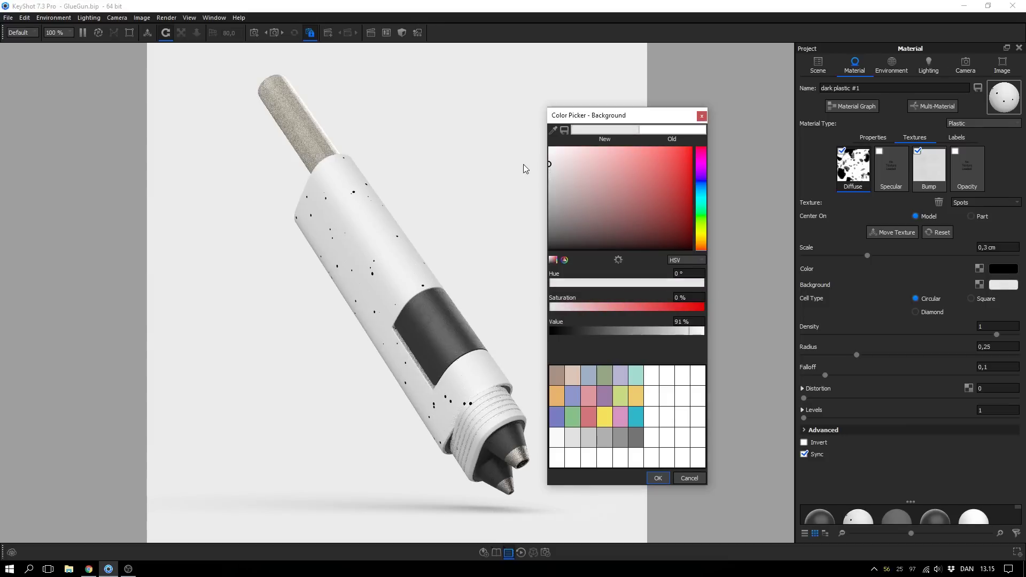
drag(522, 165, 518, 171)
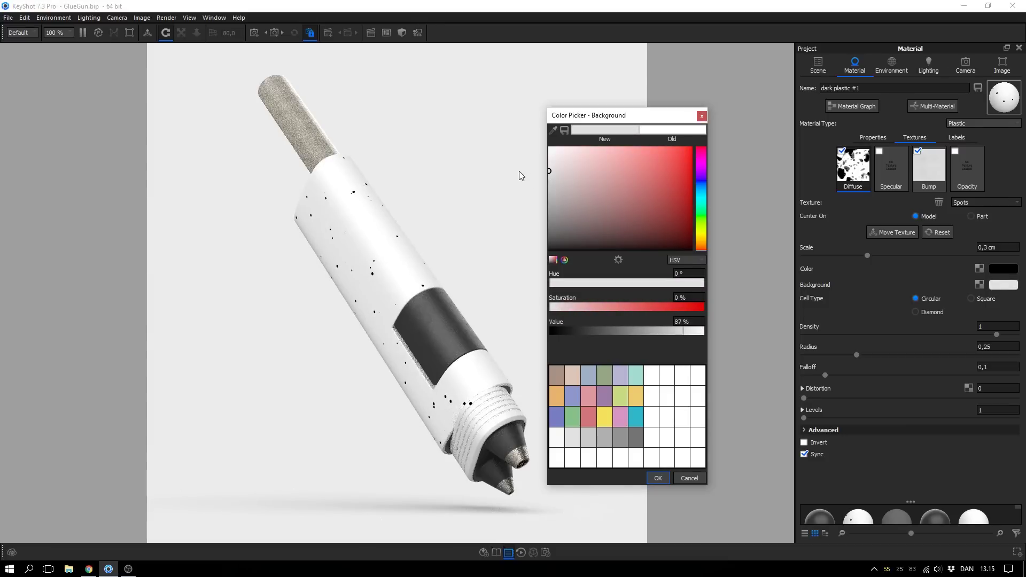
click(658, 478)
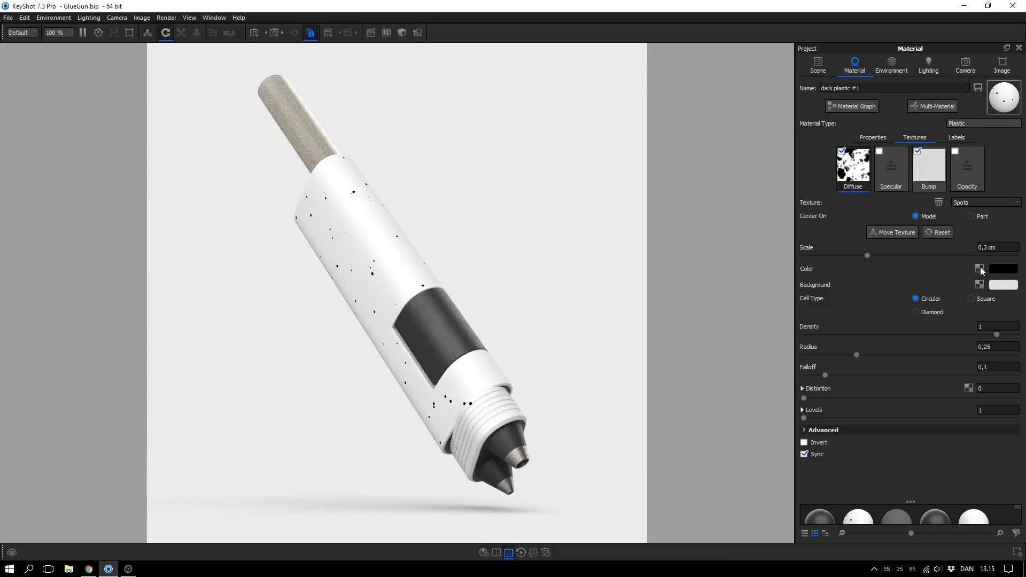
- Make the spot colour dark grey with 0% saturation and 15% value
click(1009, 273)
drag(644, 239, 678, 211)
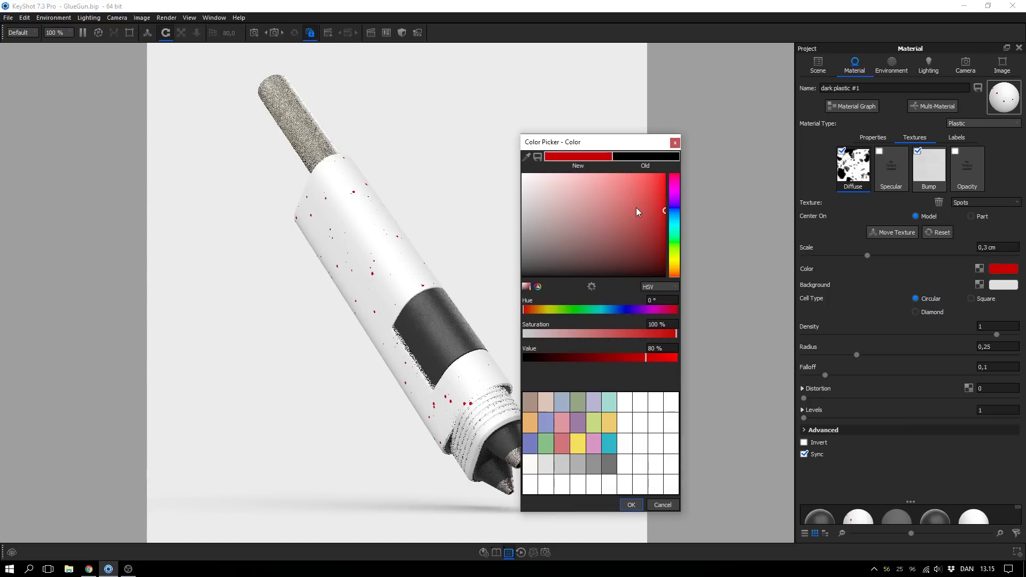
mouse_move(616, 209)
mouse_down()
mouse_move(497, 254)
mouse_move(486, 279)
mouse_up()
click(546, 357)
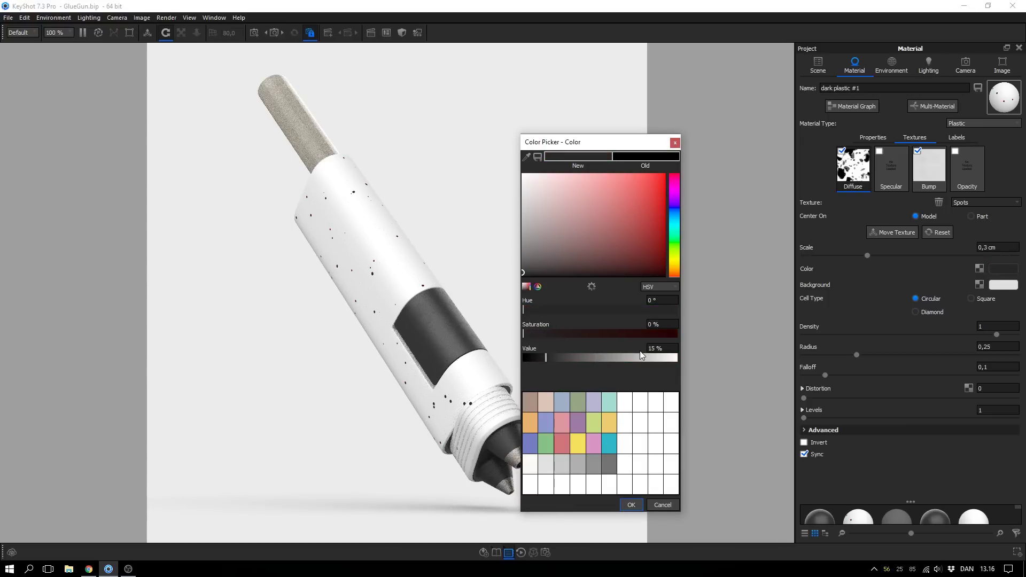
click(629, 504)
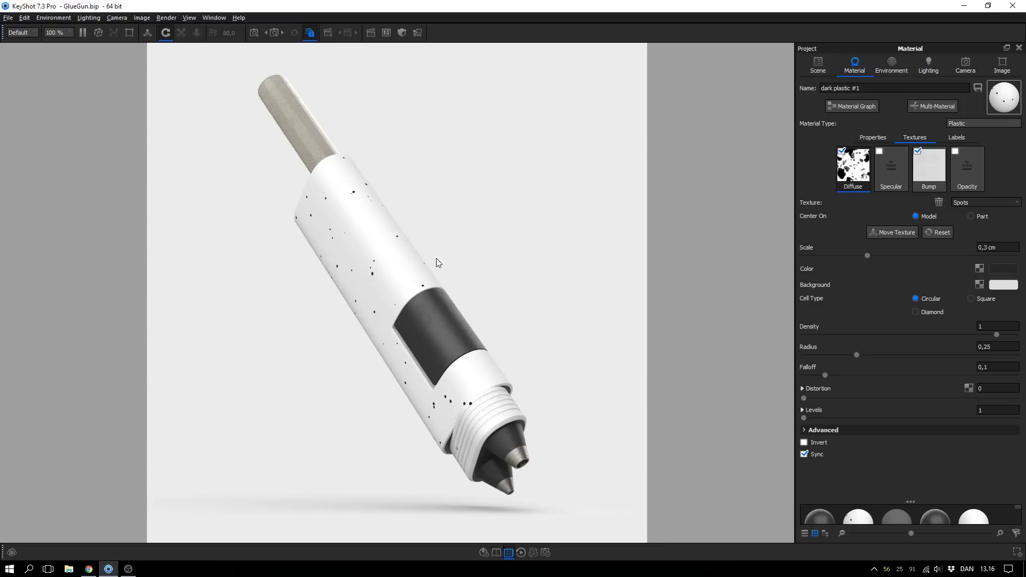
- Try the Square and Diamond cell types, then set Circular spots to density 4,46 and radius 0,295
scroll(425, 256, up, 3)
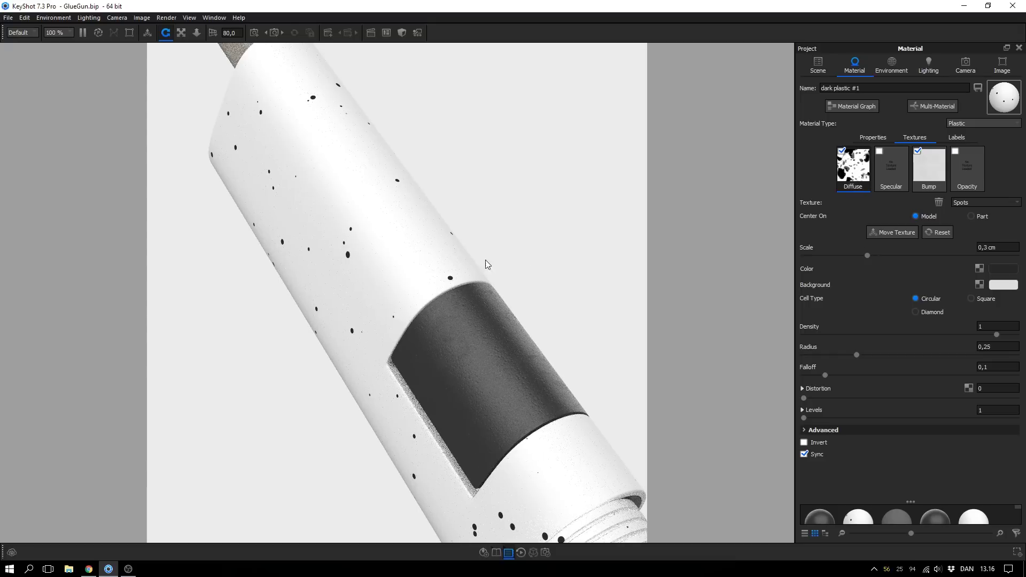
click(970, 298)
click(920, 312)
drag(826, 336, 897, 334)
scroll(571, 322, up, 2)
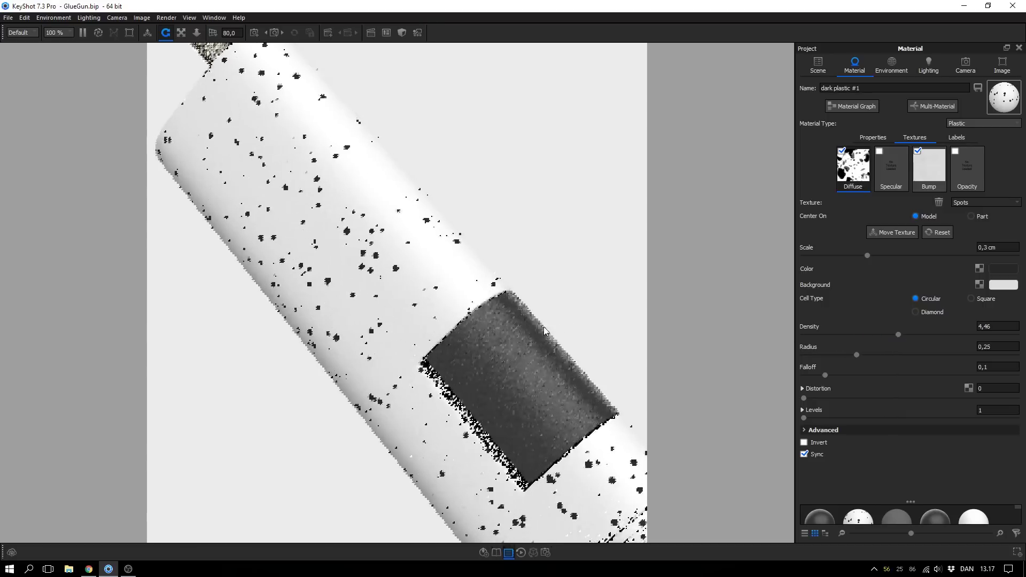
mouse_move(856, 354)
mouse_down()
mouse_move(922, 354)
mouse_move(847, 353)
mouse_up()
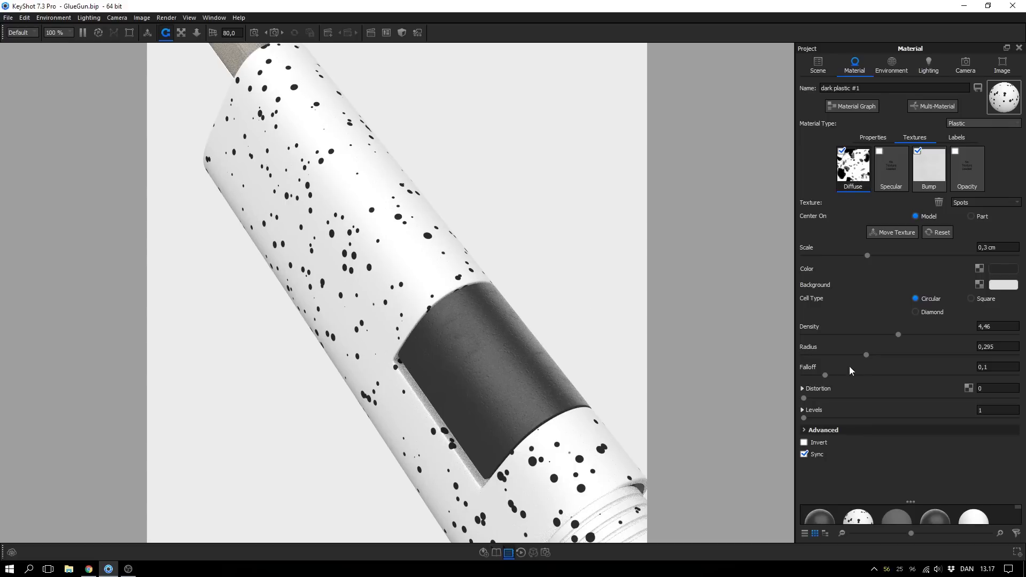
- Test the falloff and reset it to 0,1, then set distortion to 0,453
scroll(457, 265, up, 10)
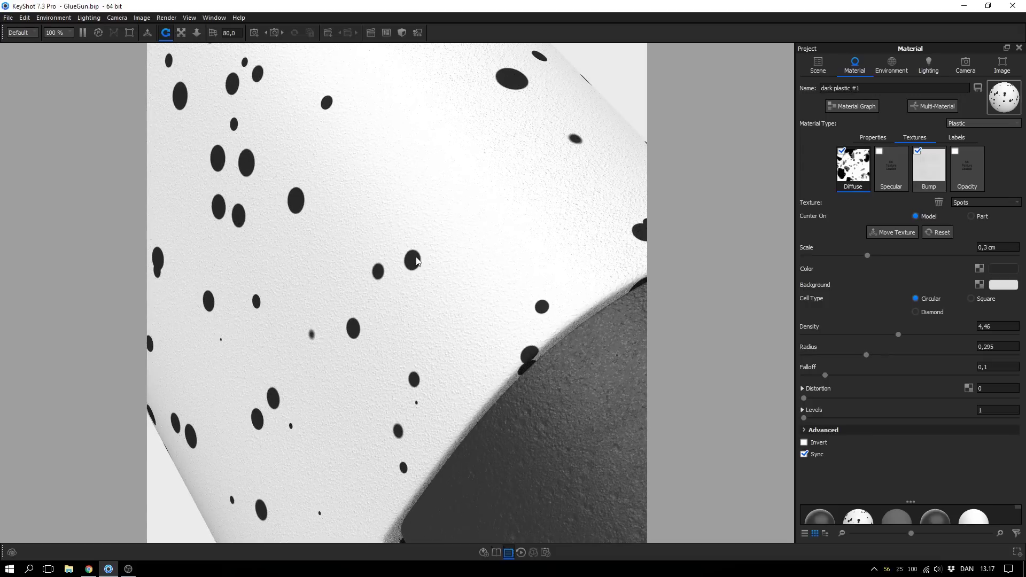
drag(825, 375, 903, 376)
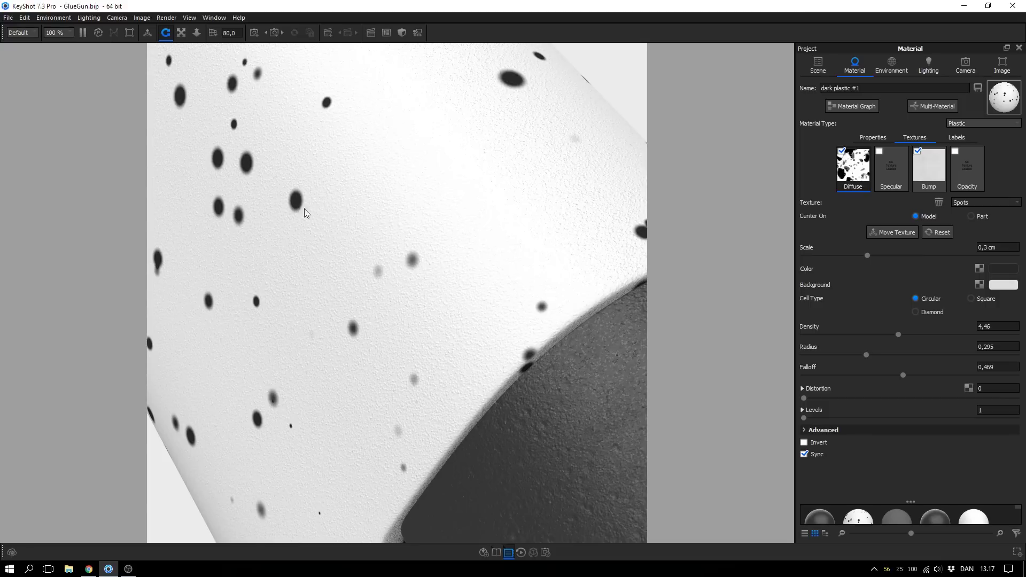
drag(904, 378, 827, 375)
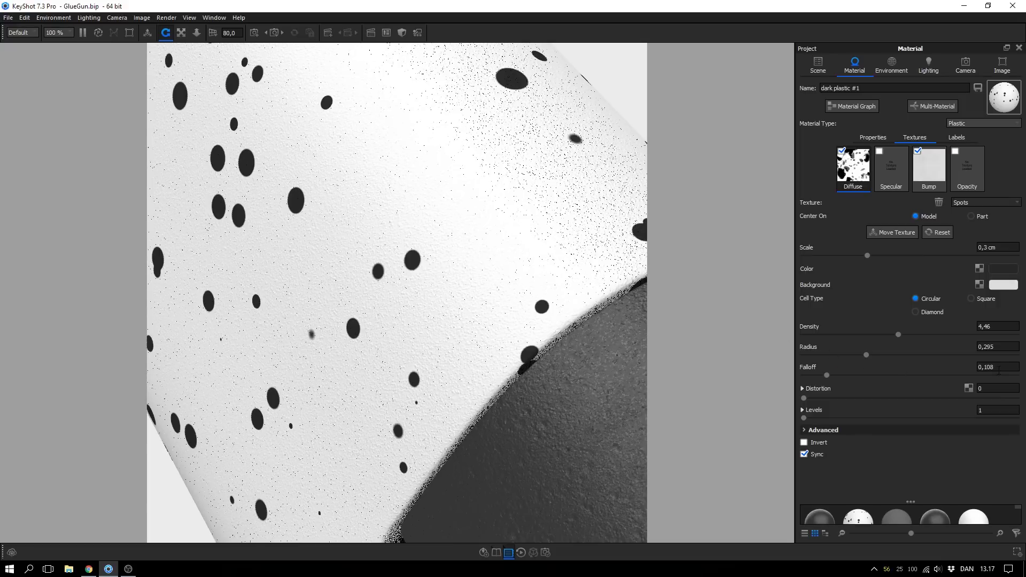
drag(987, 367, 993, 367)
key(Delete)
key(Return)
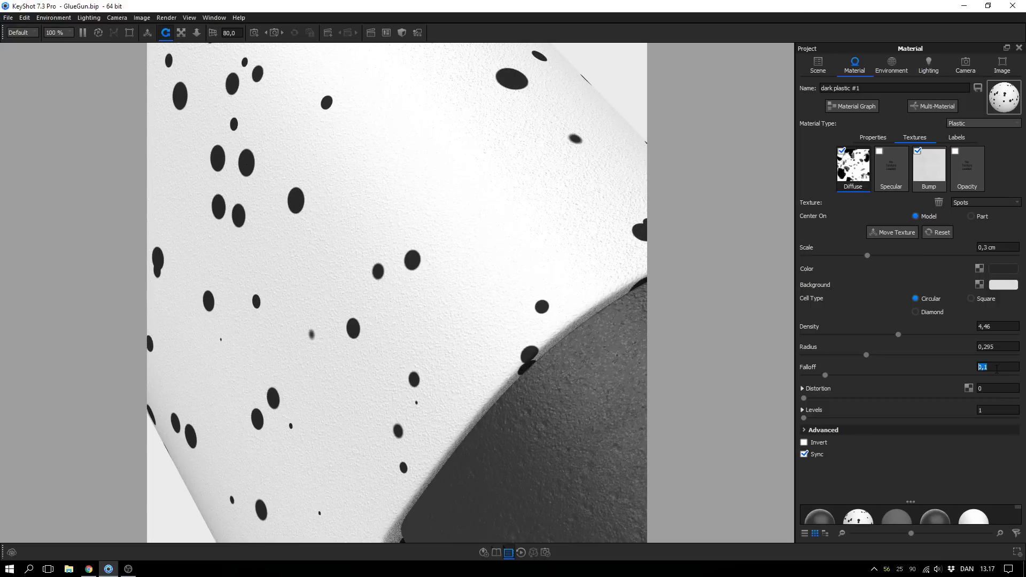
scroll(522, 268, down, 3)
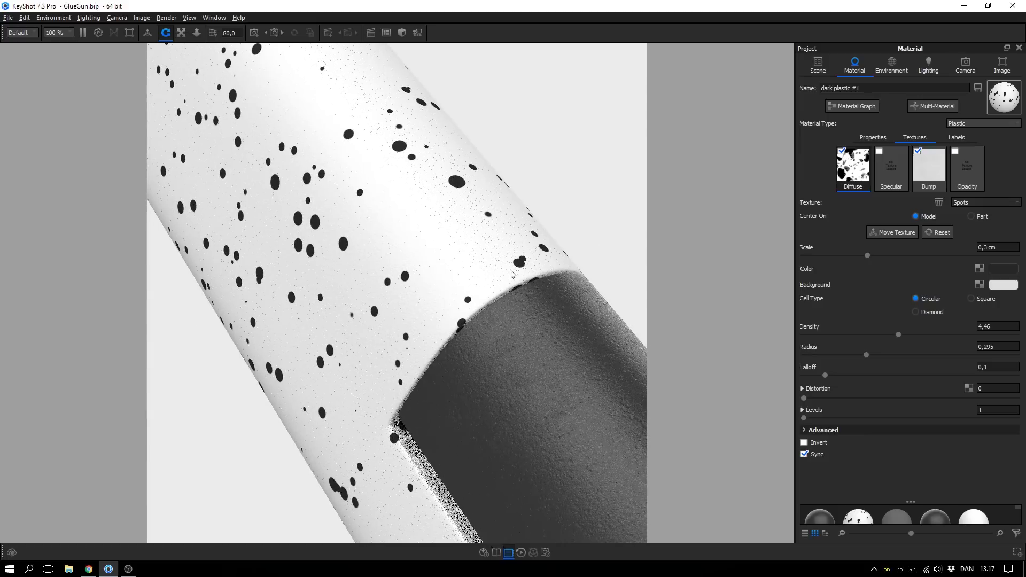
drag(804, 398, 900, 396)
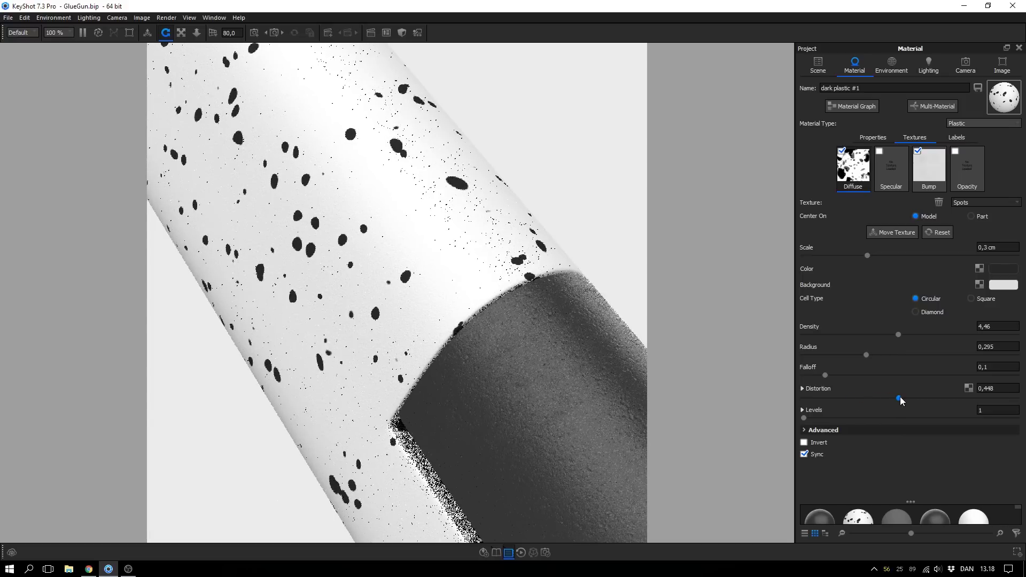
- Set the Spots distortion to 0,4 with a distortion scale of 0,792
click(802, 388)
drag(993, 419, 928, 421)
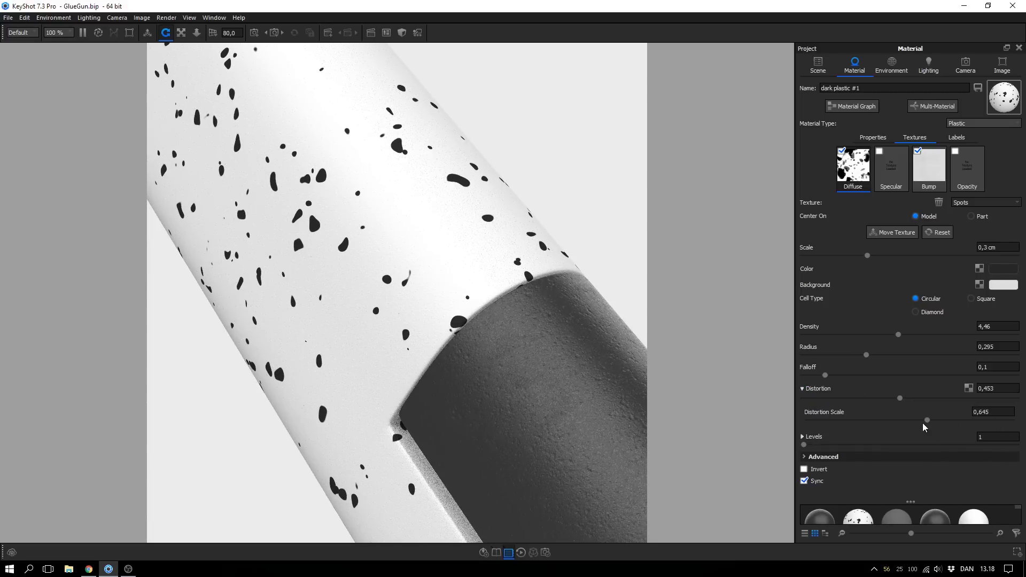
drag(926, 421, 954, 420)
mouse_move(899, 398)
mouse_down()
mouse_move(851, 403)
mouse_move(888, 400)
mouse_up()
click(995, 388)
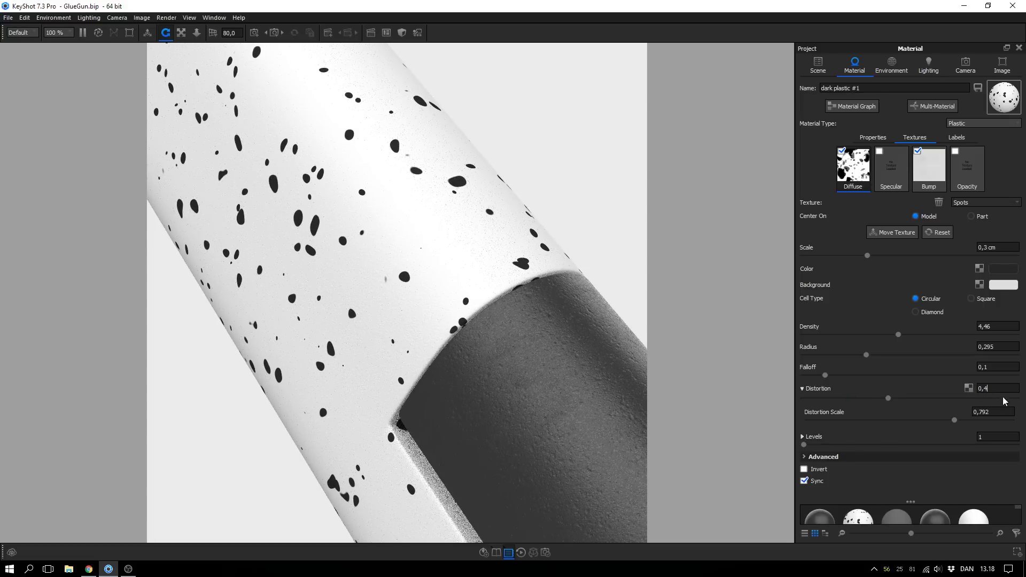
double_click(997, 410)
click(828, 388)
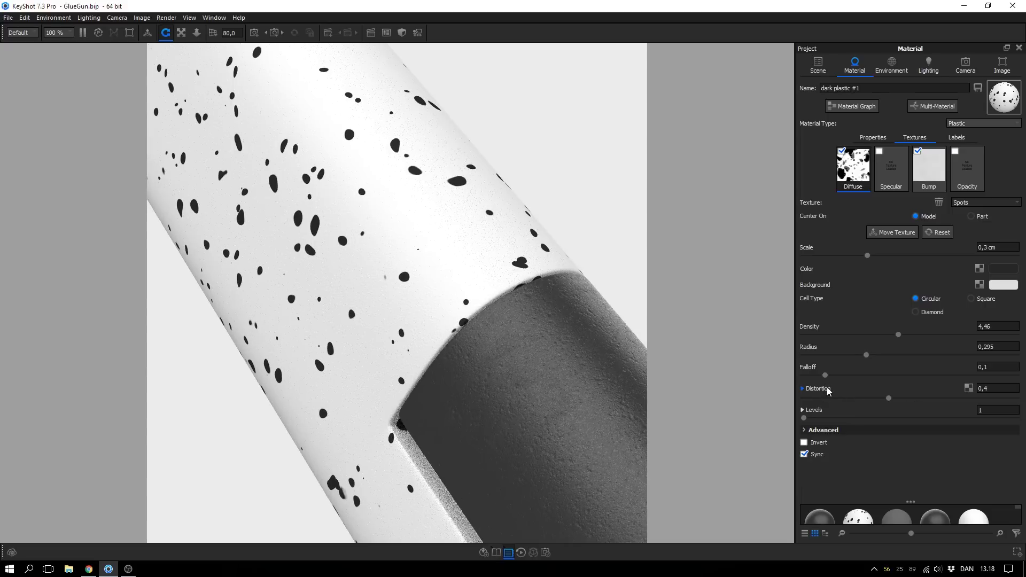
- Set Levels to 2 and, after trying 1, 2 and 0,5, give Level Scale 1,3
drag(806, 421, 826, 422)
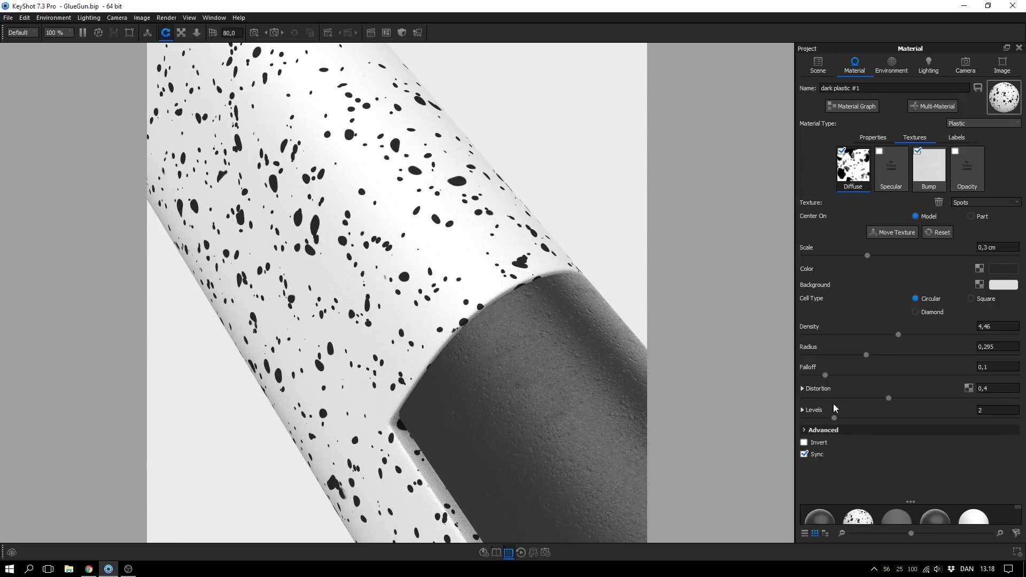
click(803, 410)
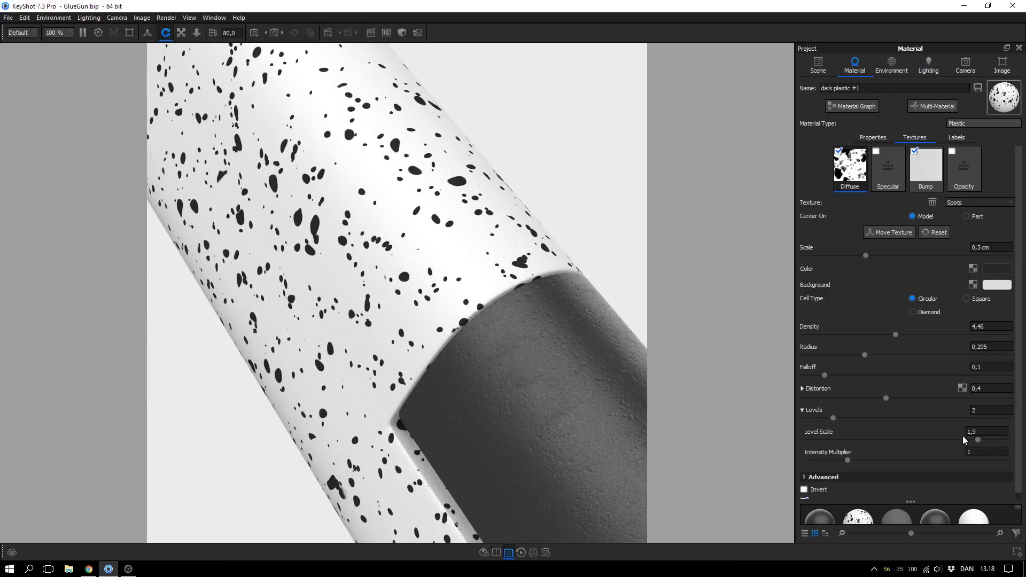
key(Return)
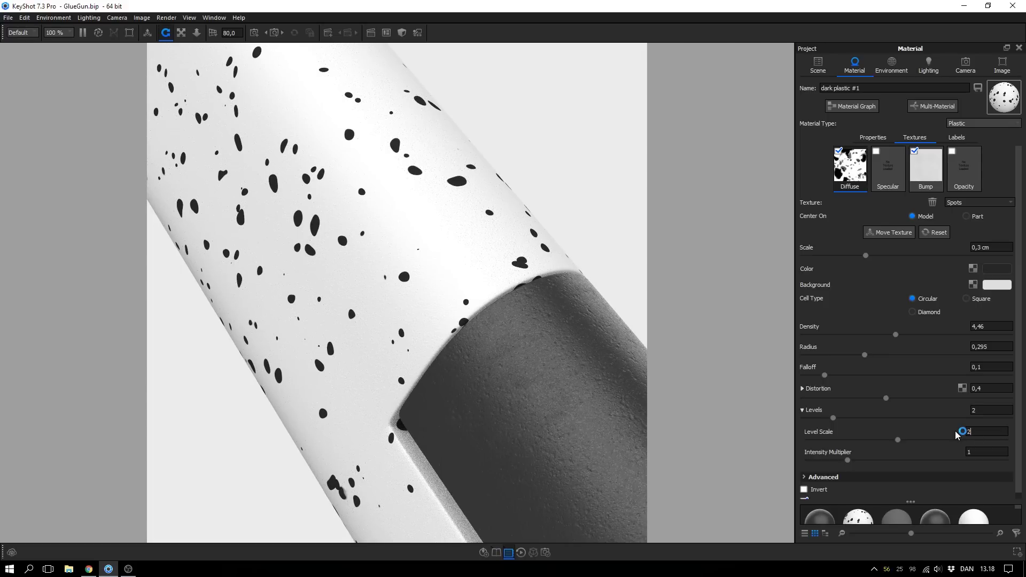
key(Return)
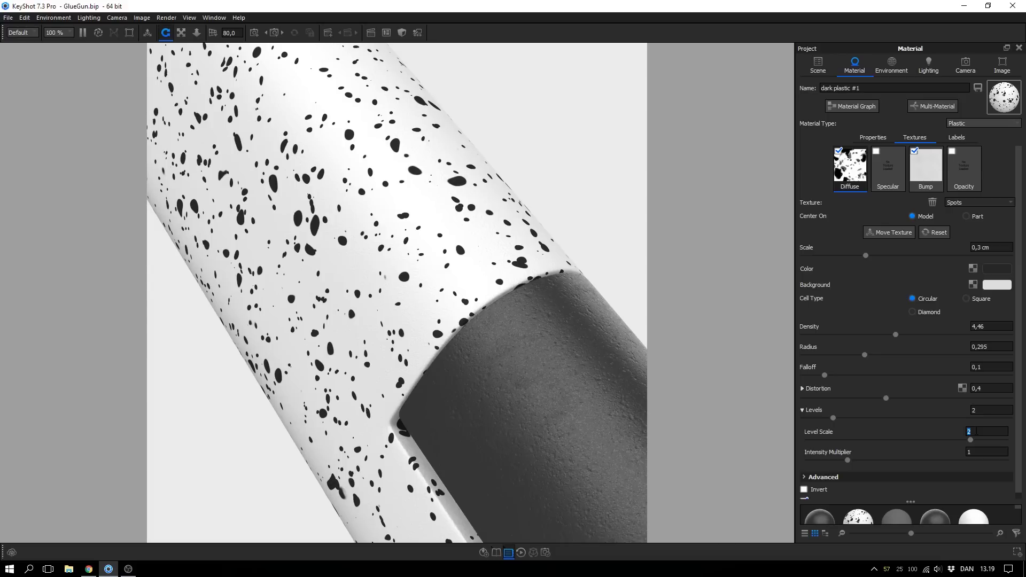
key(Return)
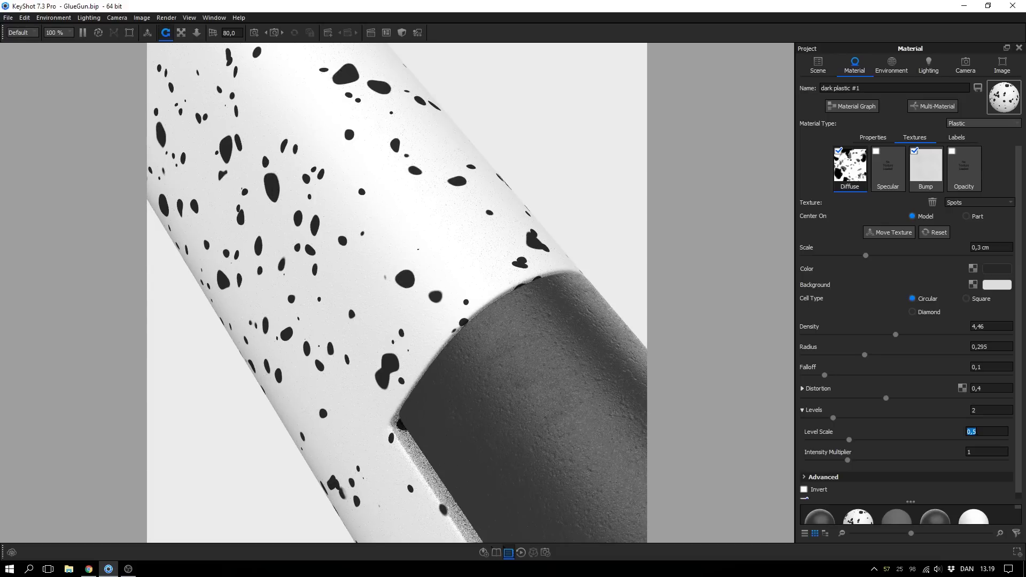
double_click(983, 432)
key(Return)
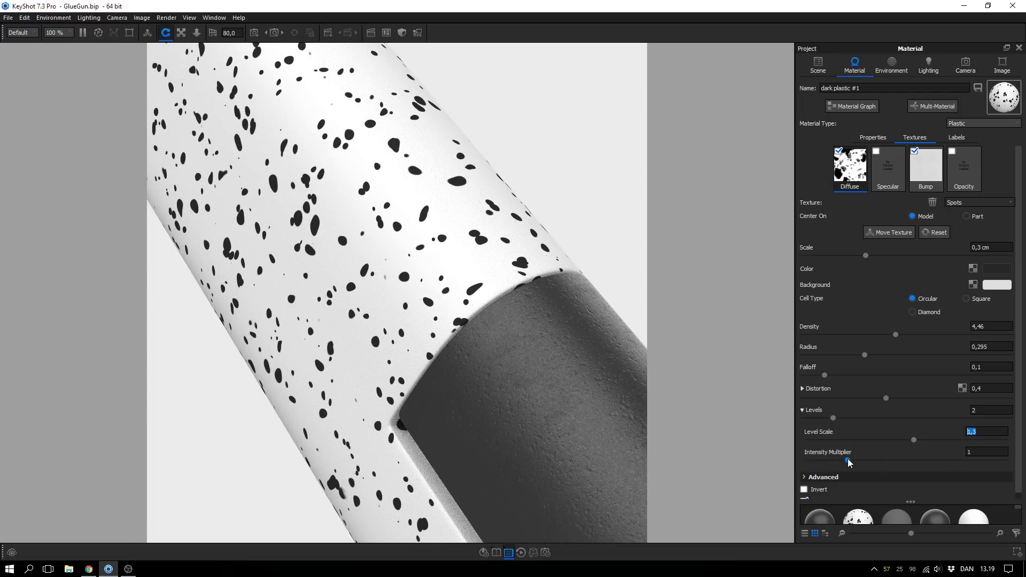
- Experiment with Intensity Multiplier and Levels at 4, then return Levels to 2 and intensity to 1
drag(848, 461, 913, 460)
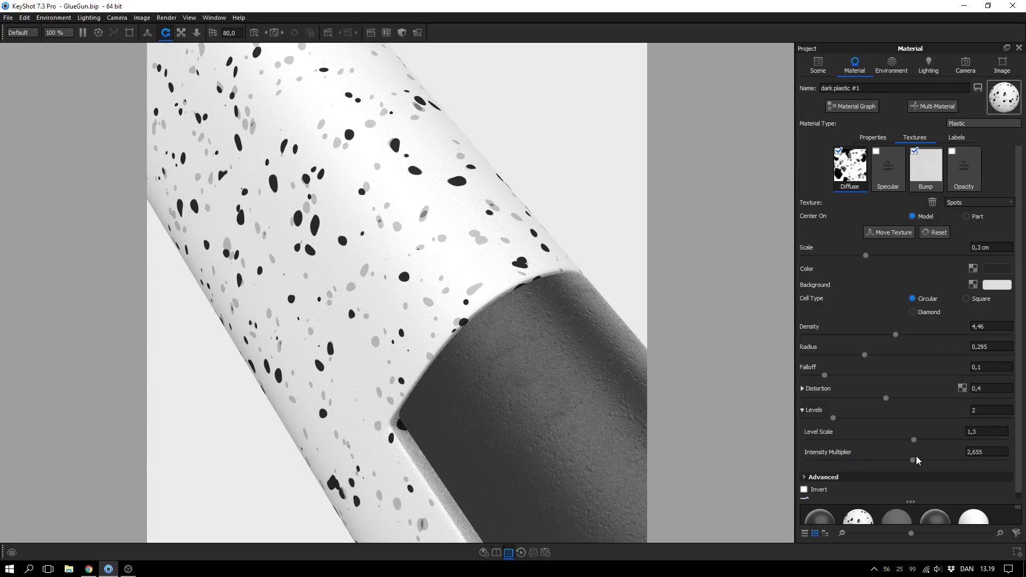
drag(846, 419, 885, 424)
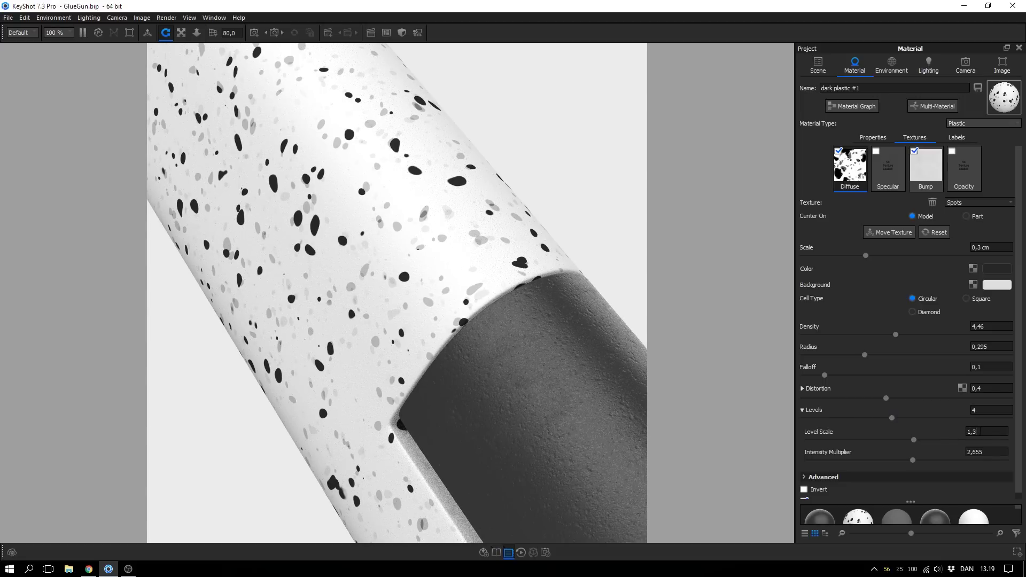
double_click(972, 432)
text(1)
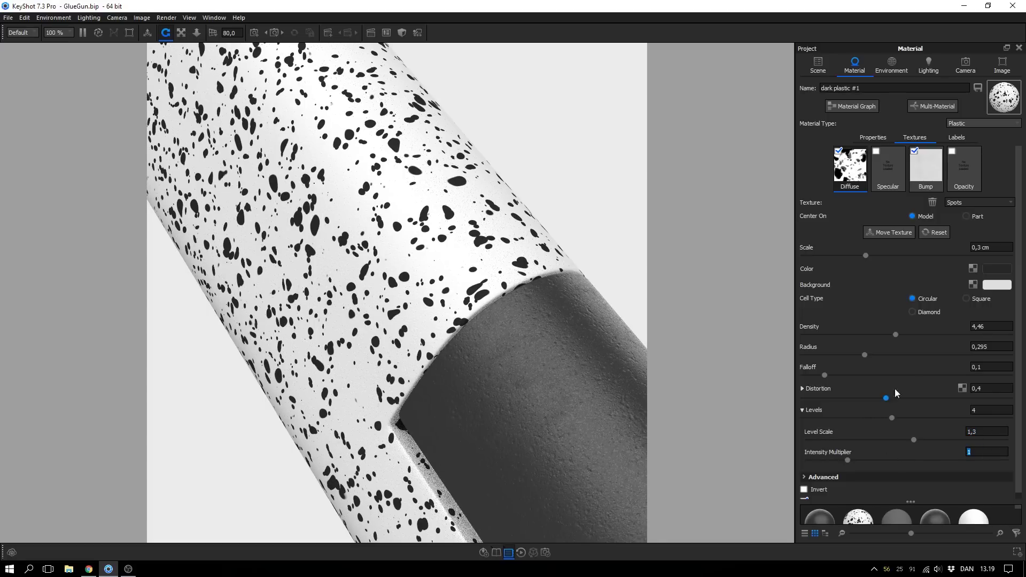
text(2)
key(Return)
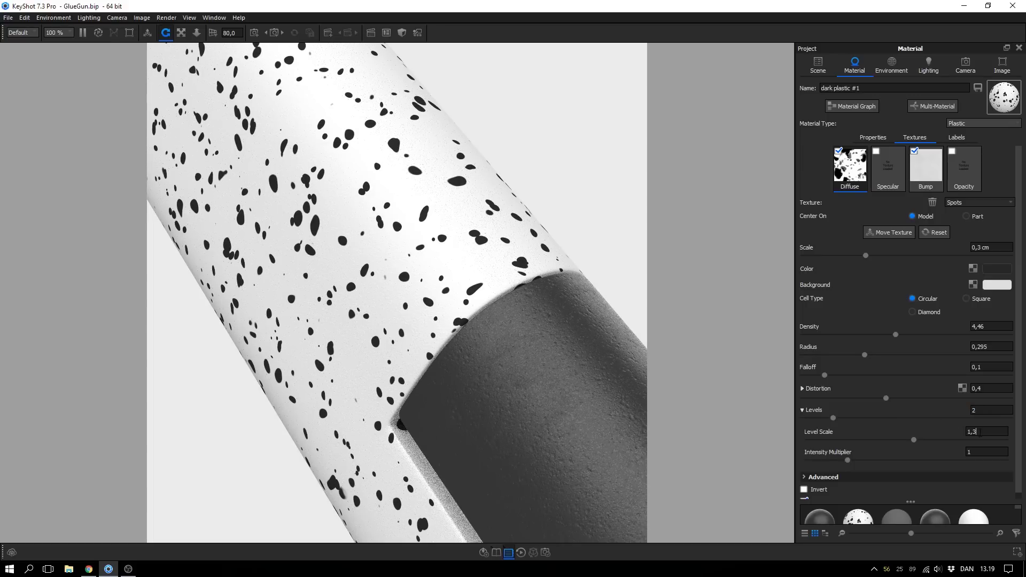
- Reduce the Spots scale to 0,214 cm and zoom out to see the whole glue gun
click(815, 409)
scroll(220, 268, down, 5)
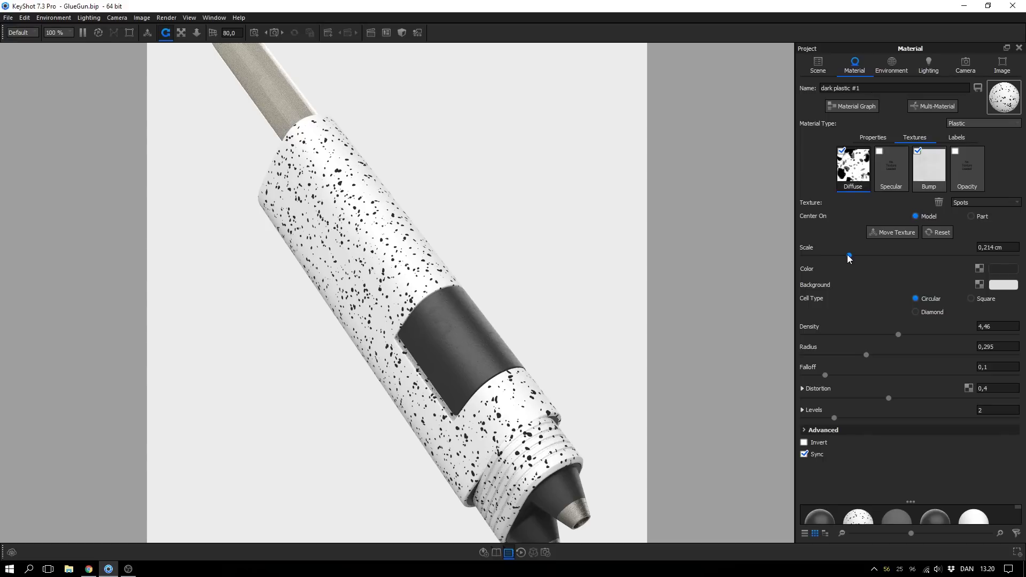
scroll(517, 238, down, 3)
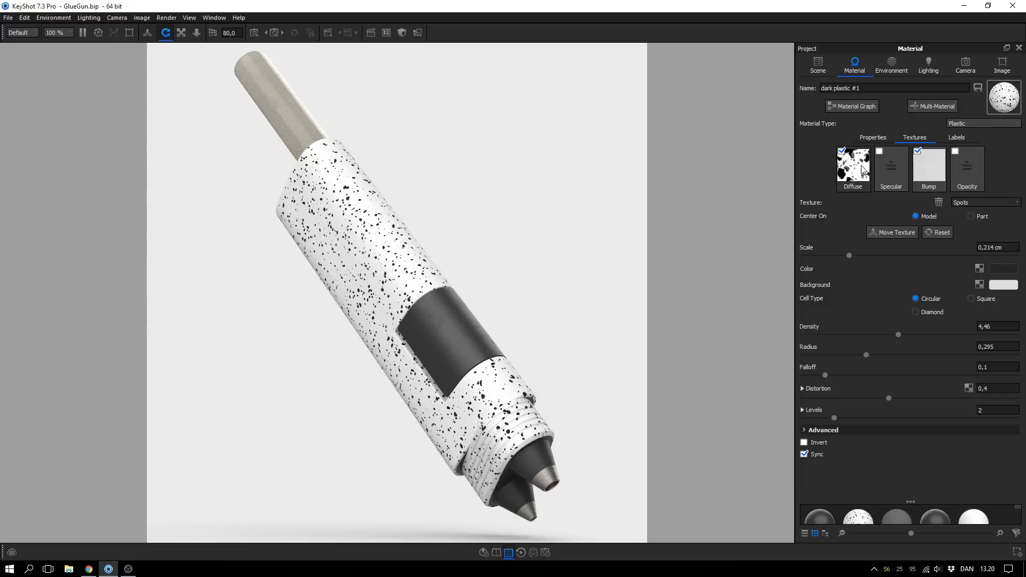
- Show the material in the Material Graph and spread out the Spots, Tri-Planar and Plastic nodes
click(851, 108)
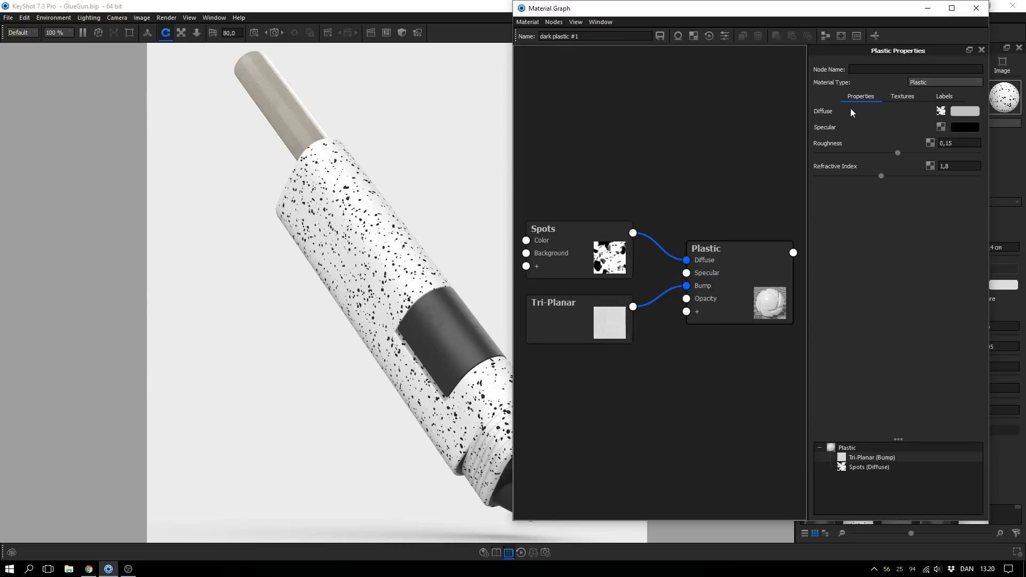
drag(696, 260, 712, 256)
drag(567, 316, 538, 468)
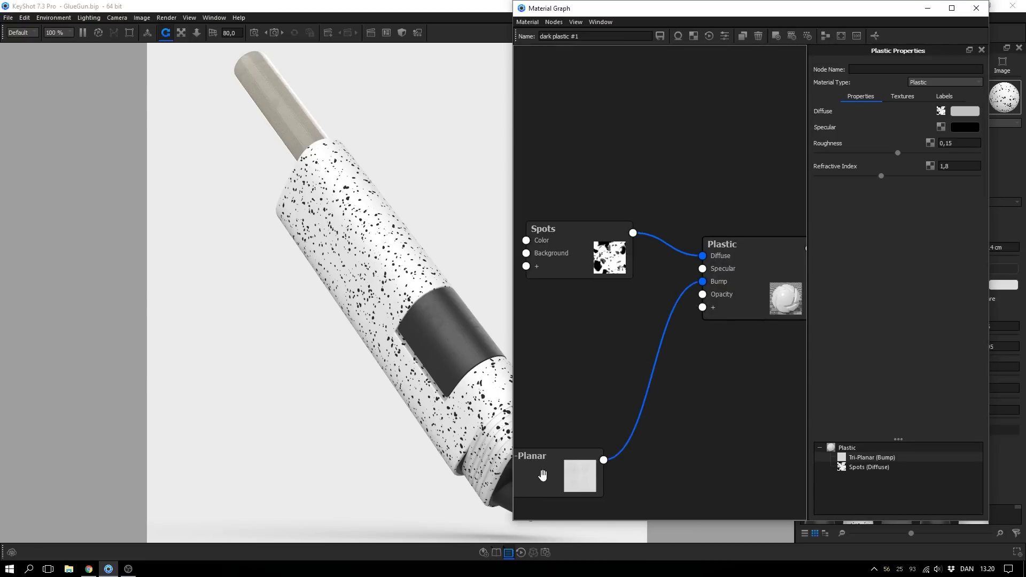
drag(597, 269, 613, 270)
drag(716, 285, 721, 272)
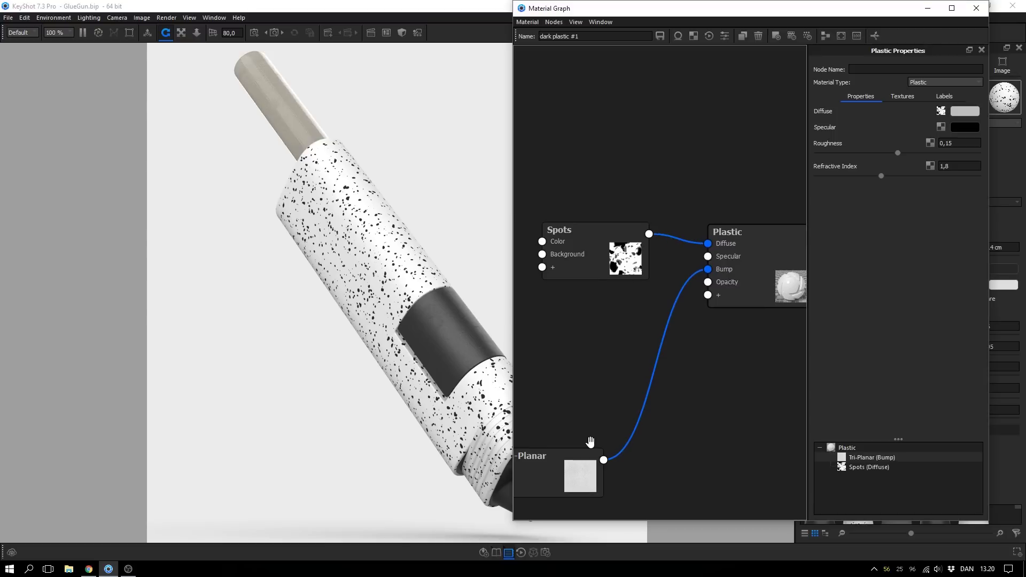
drag(591, 451, 610, 455)
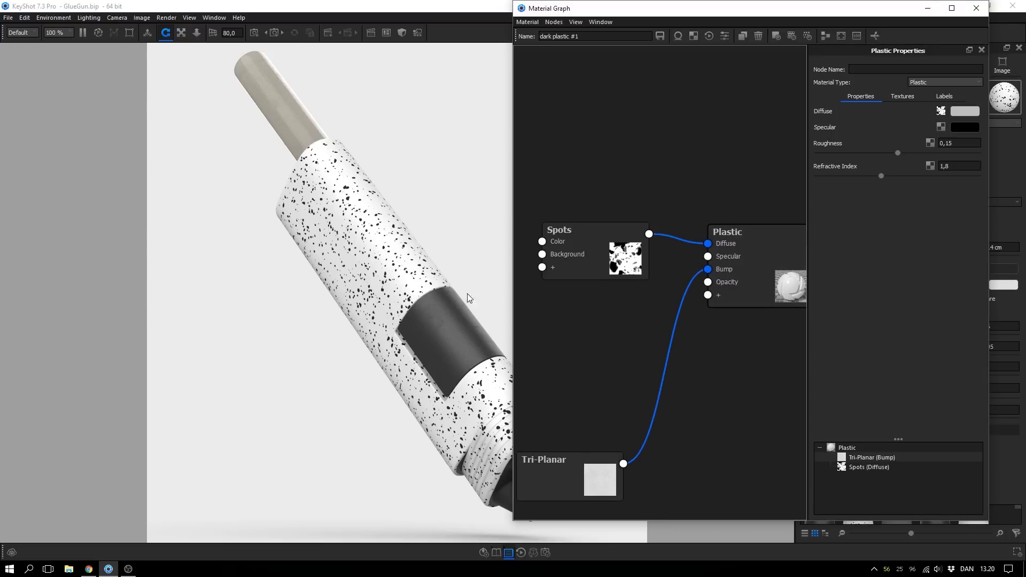
drag(746, 284, 779, 286)
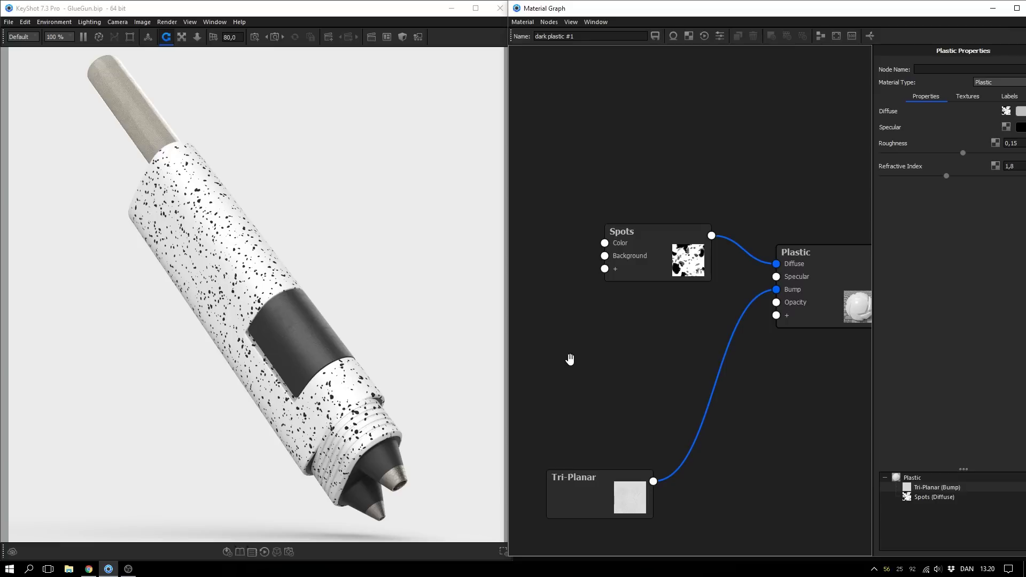
drag(619, 244, 619, 234)
- Add a Color Gradient texture node and shift its middle stop to the left
right_click(540, 290)
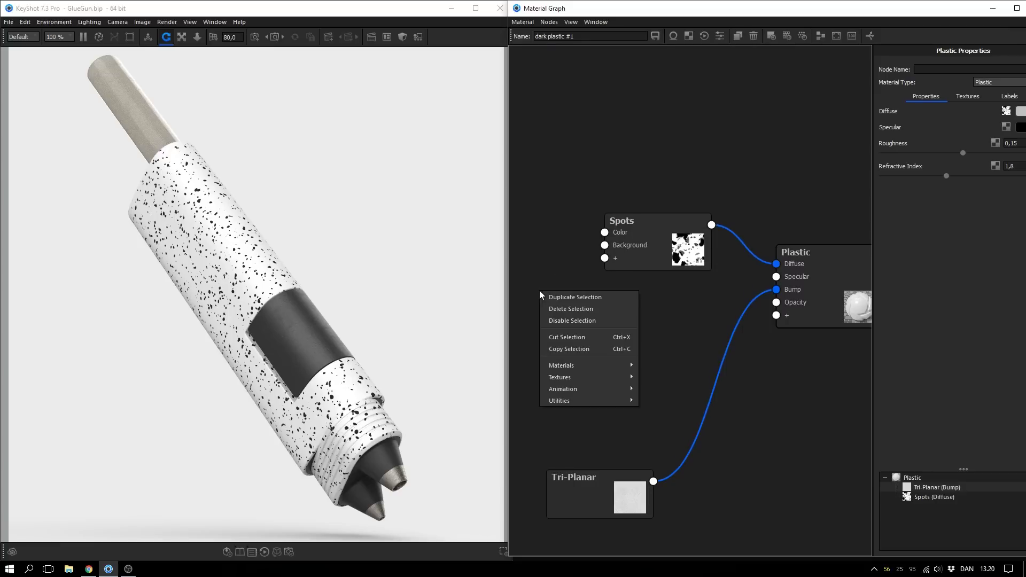
mouse_move(572, 377)
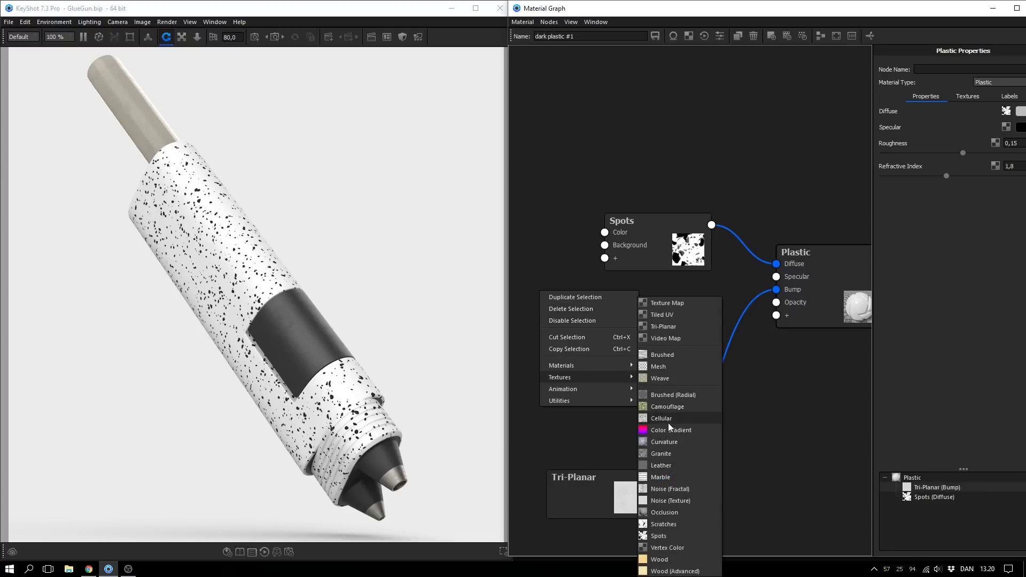
click(671, 430)
click(618, 319)
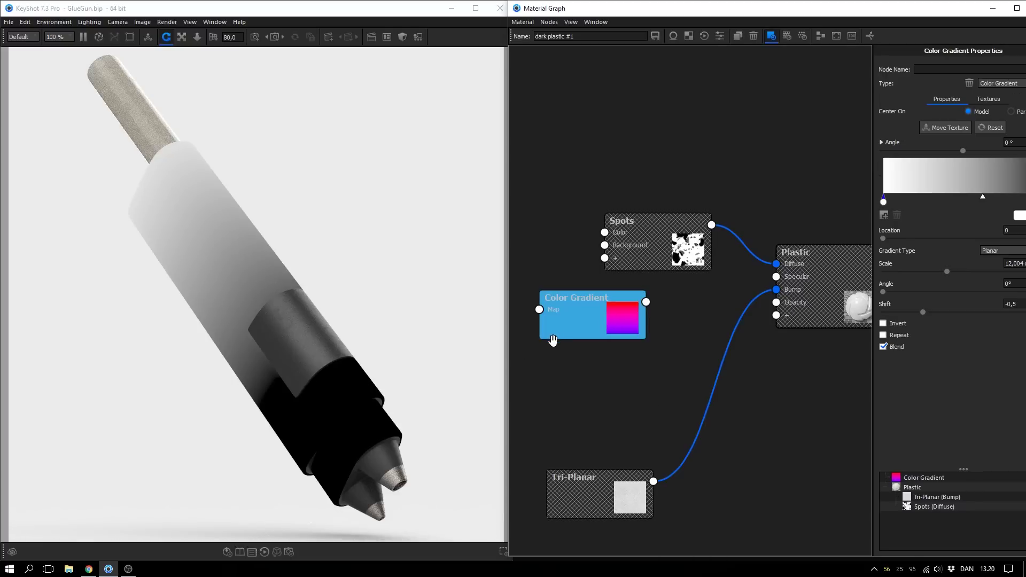
drag(965, 23, 919, 15)
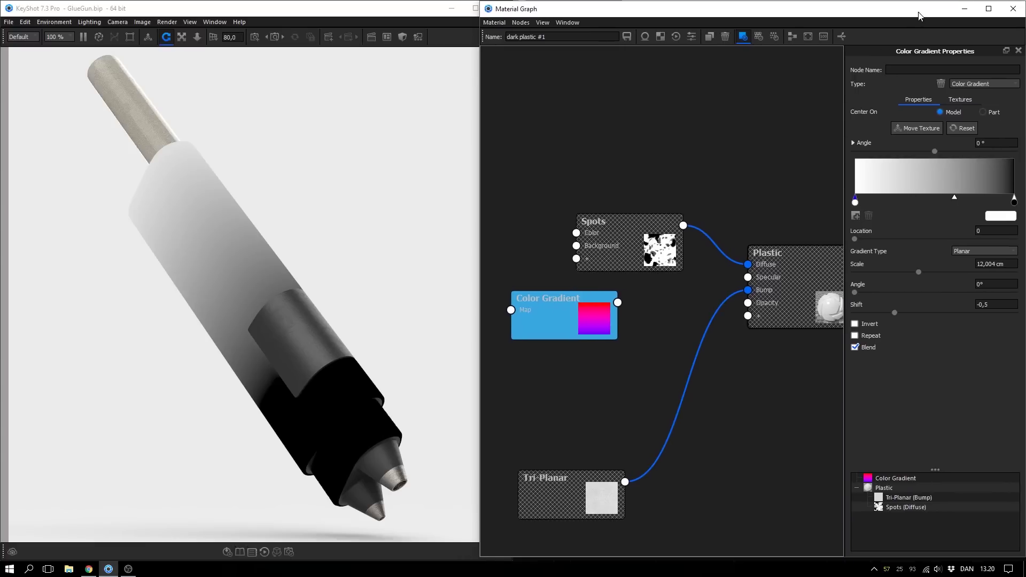
drag(951, 200, 936, 199)
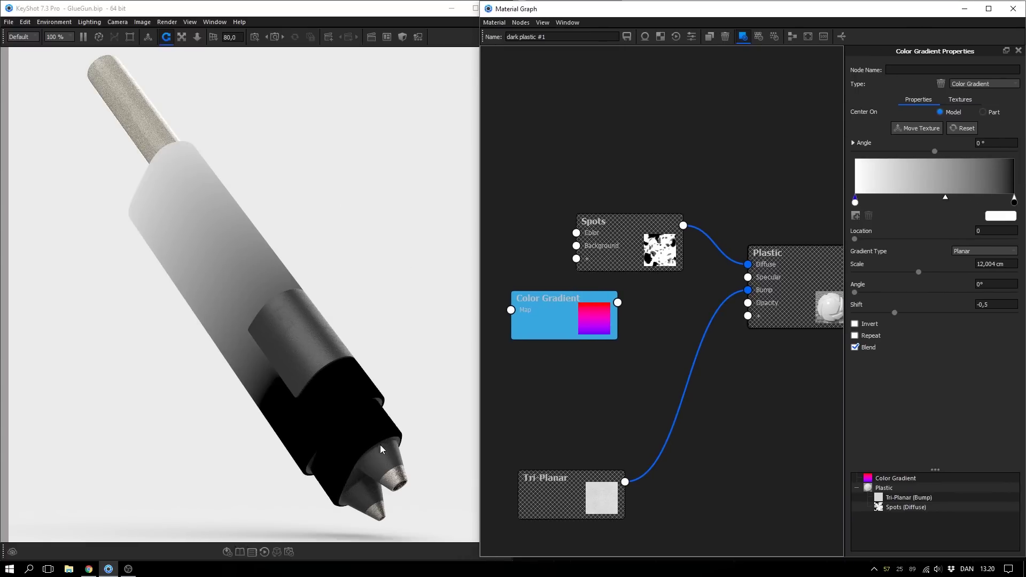
- Slide the gradient along the glue gun's length and turn off the gradient node preview
click(911, 131)
drag(237, 282, 277, 357)
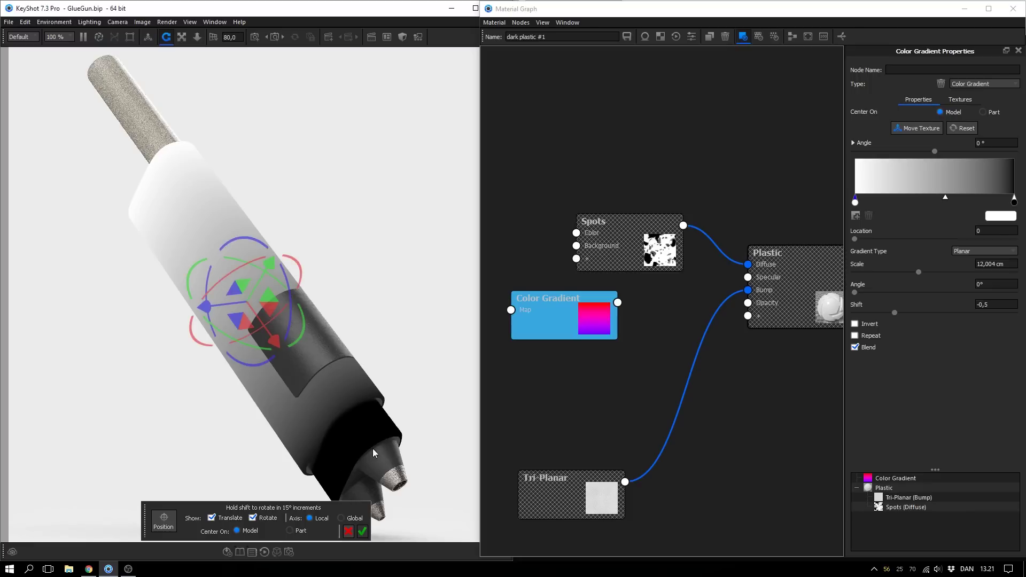
click(362, 530)
click(565, 314)
click(565, 314)
drag(633, 296, 603, 245)
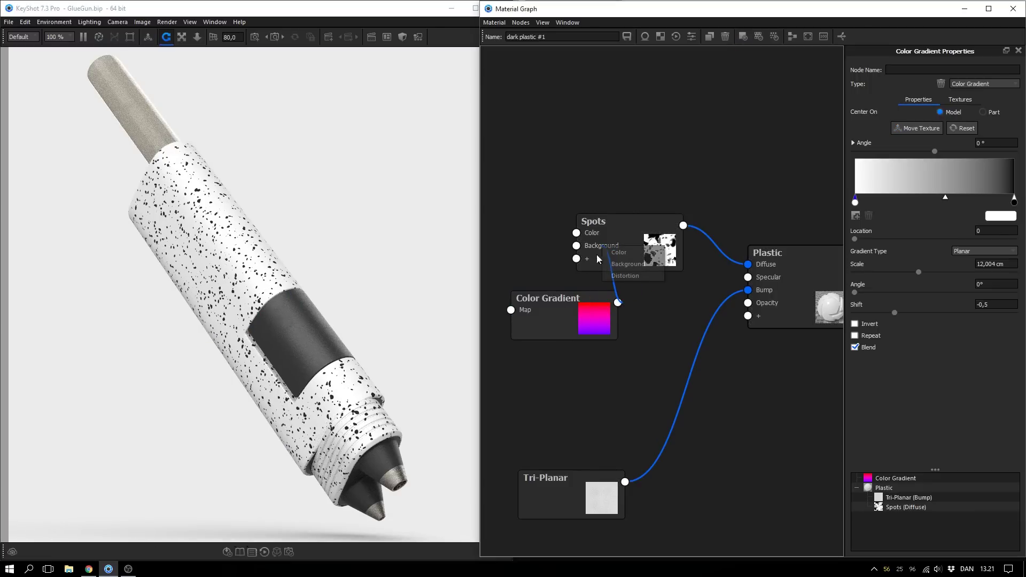
- Wire the Color Gradient into both the Background and Color inputs of Spots
click(628, 263)
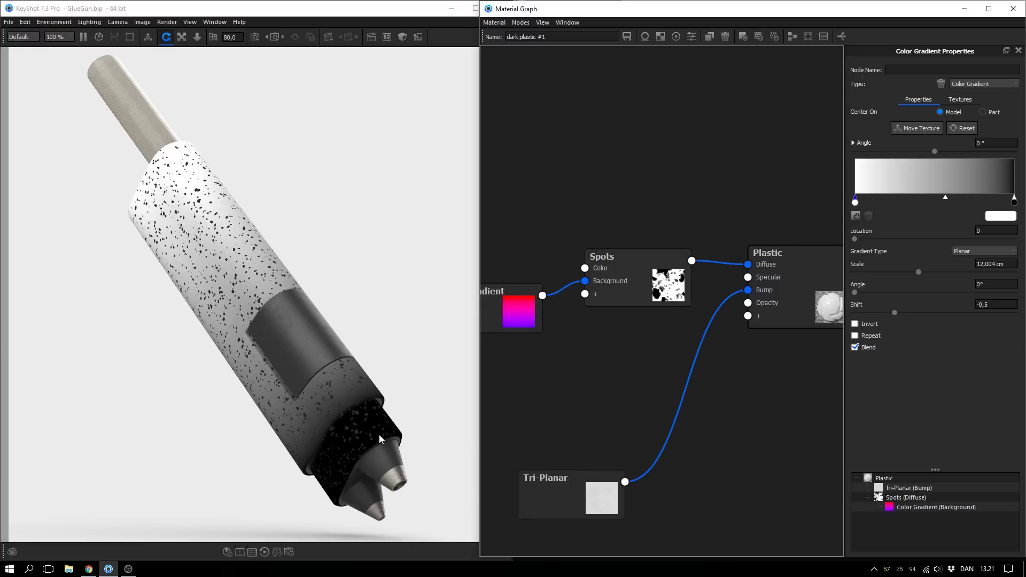
drag(614, 299, 613, 285)
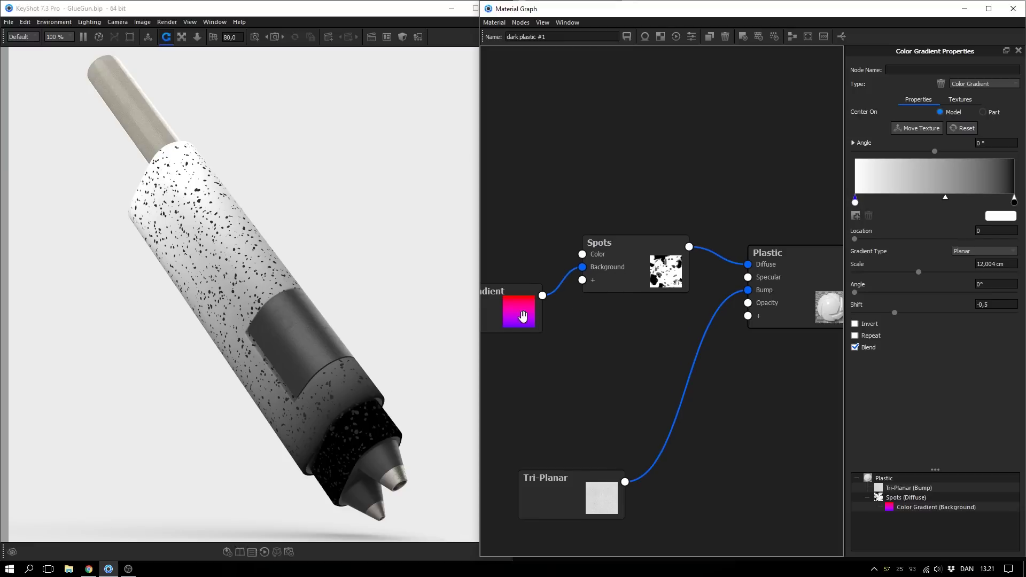
drag(522, 317, 516, 312)
drag(548, 271, 583, 253)
drag(520, 310, 449, 319)
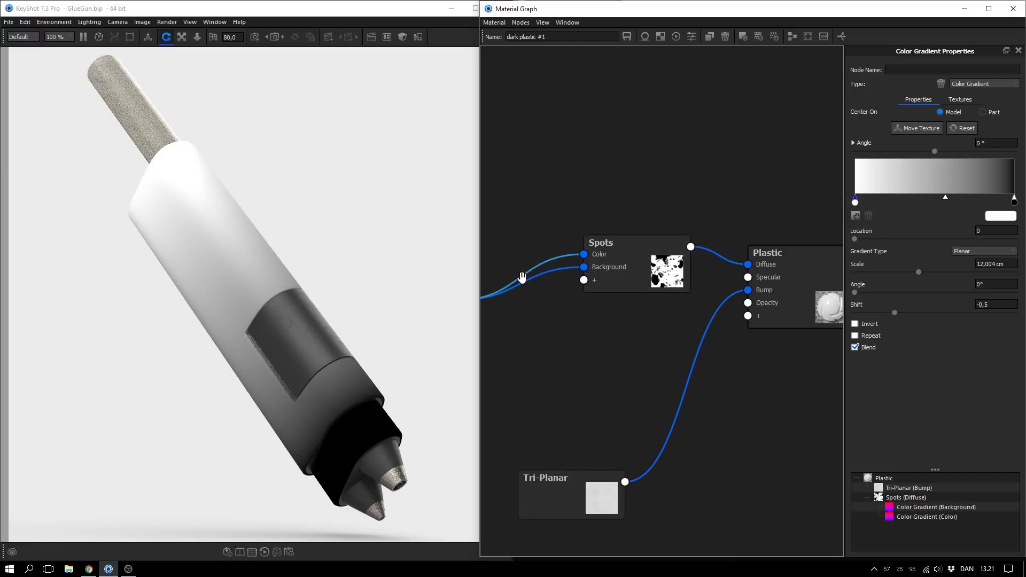
- Insert a Color Invert node before the Spots Color input
right_click(550, 257)
mouse_move(565, 293)
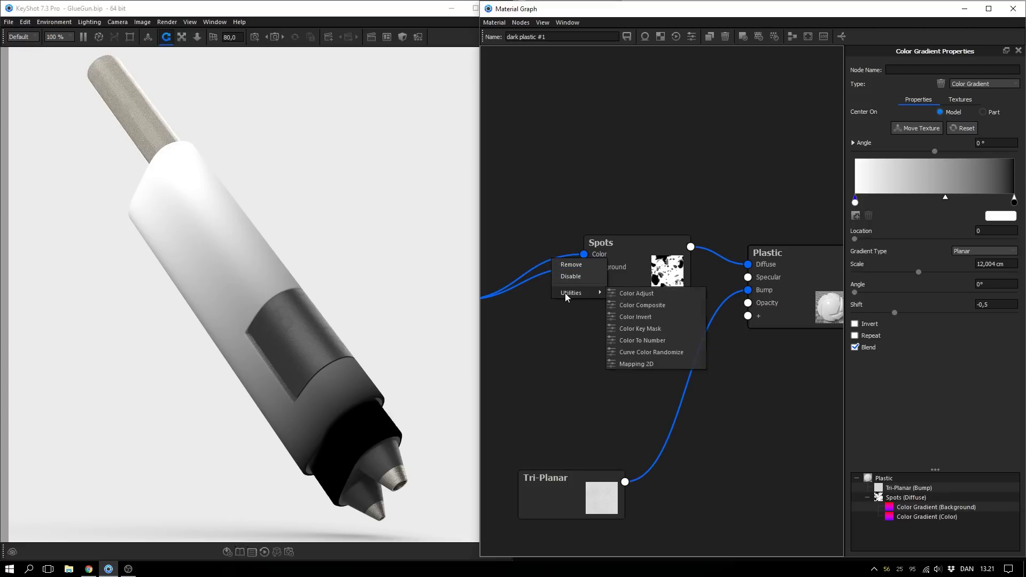
click(628, 316)
drag(634, 300, 539, 202)
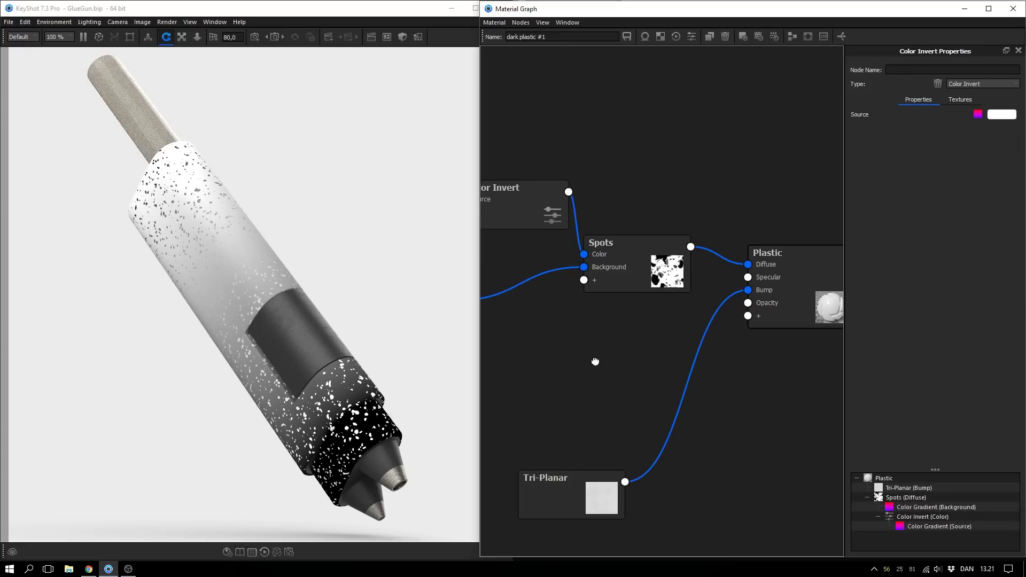
- Widen the Material Graph window leftward and fit every node into the graph view
drag(479, 361, 434, 361)
right_click(503, 380)
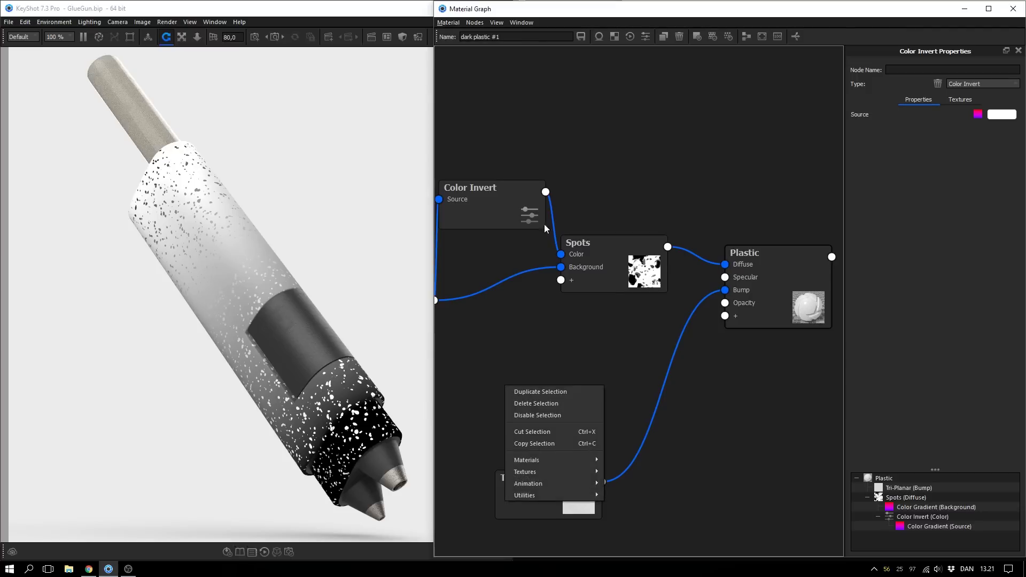
click(516, 208)
click(776, 36)
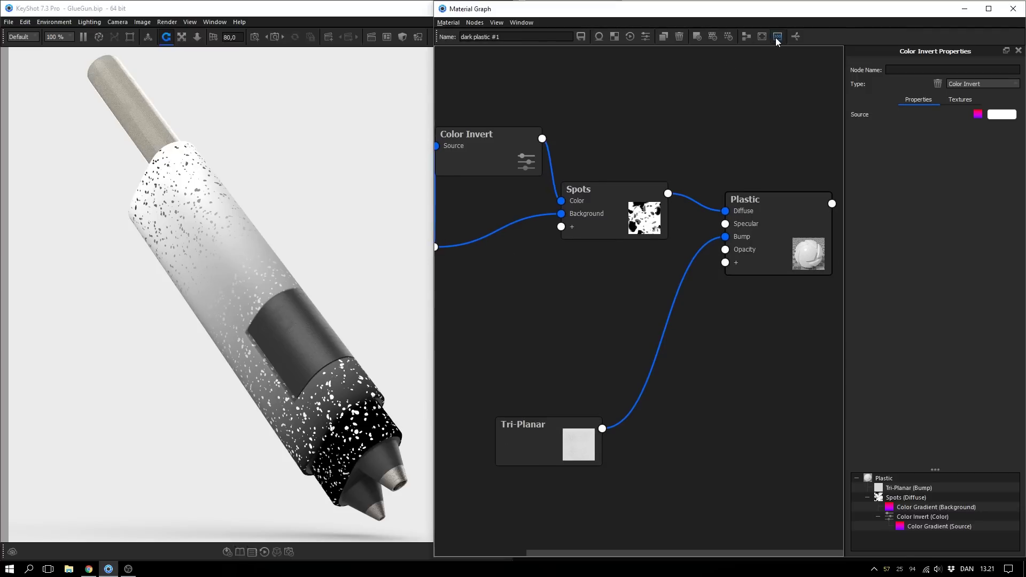
click(763, 36)
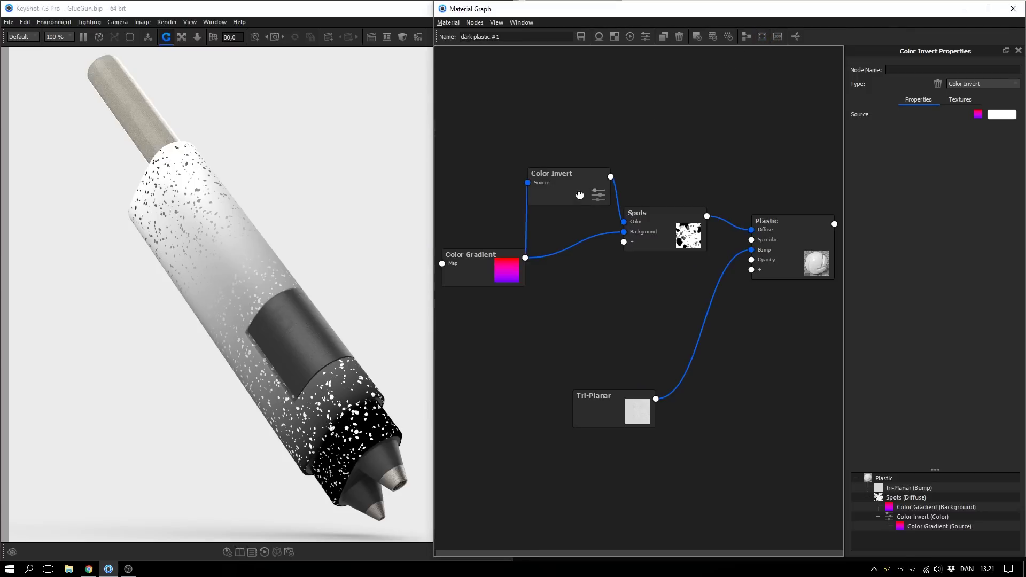
- Arrange the Color Gradient, Color Invert and Spots nodes into a compact chain feeding Plastic
drag(521, 265, 508, 263)
drag(552, 191, 550, 207)
drag(471, 280, 470, 279)
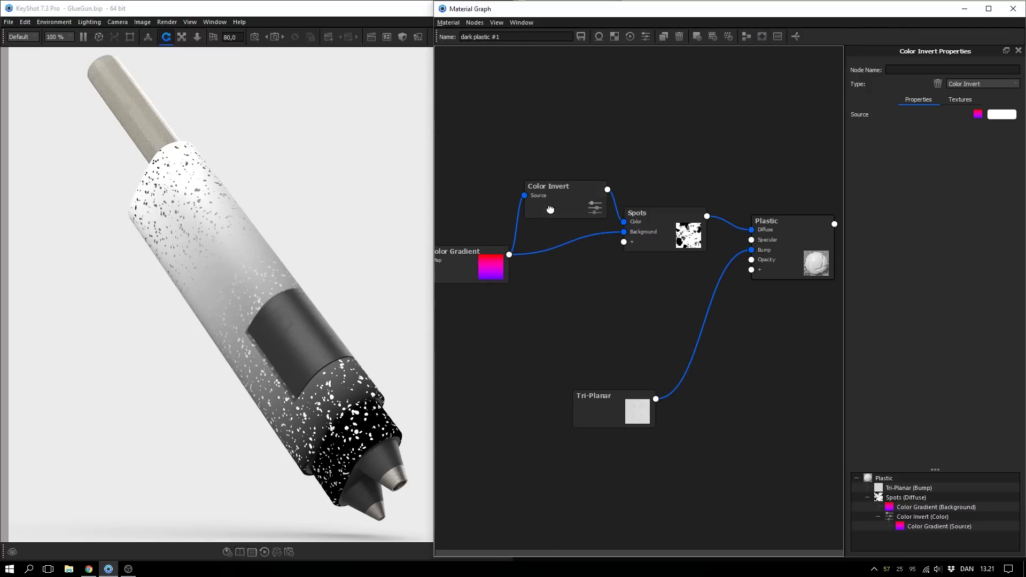
drag(550, 208, 546, 215)
drag(633, 223, 591, 210)
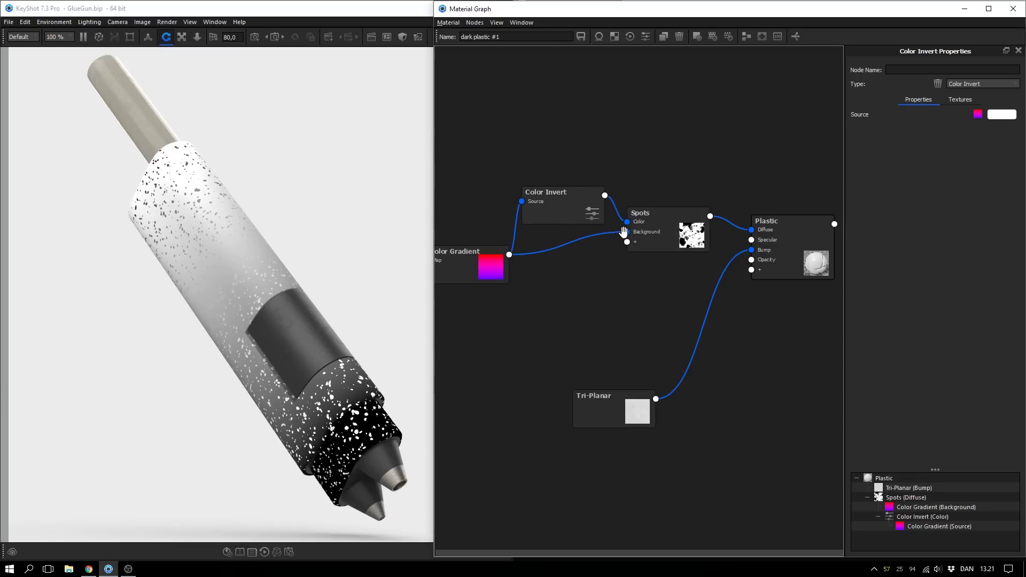
drag(572, 210, 574, 206)
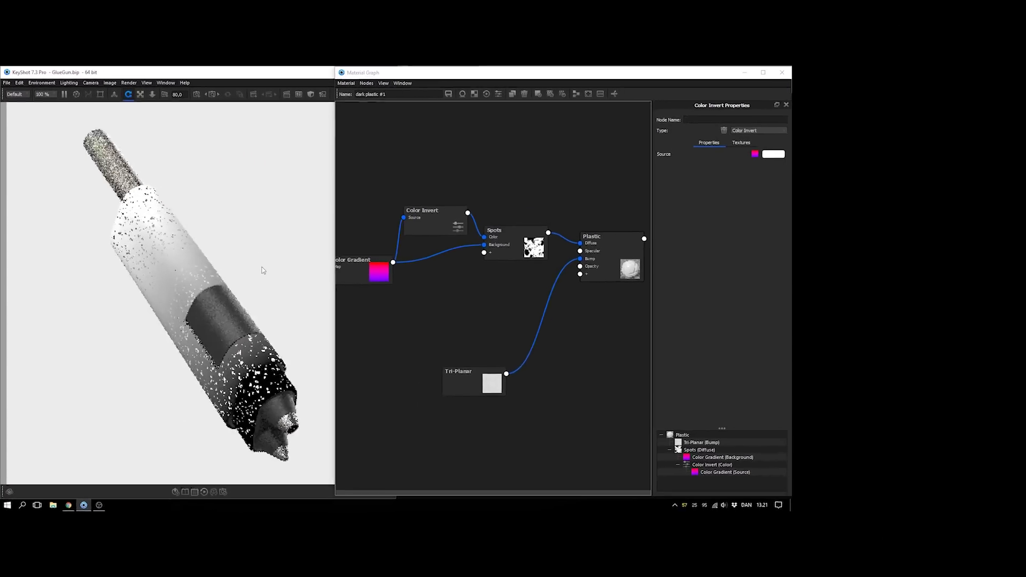
drag(261, 270, 190, 252)
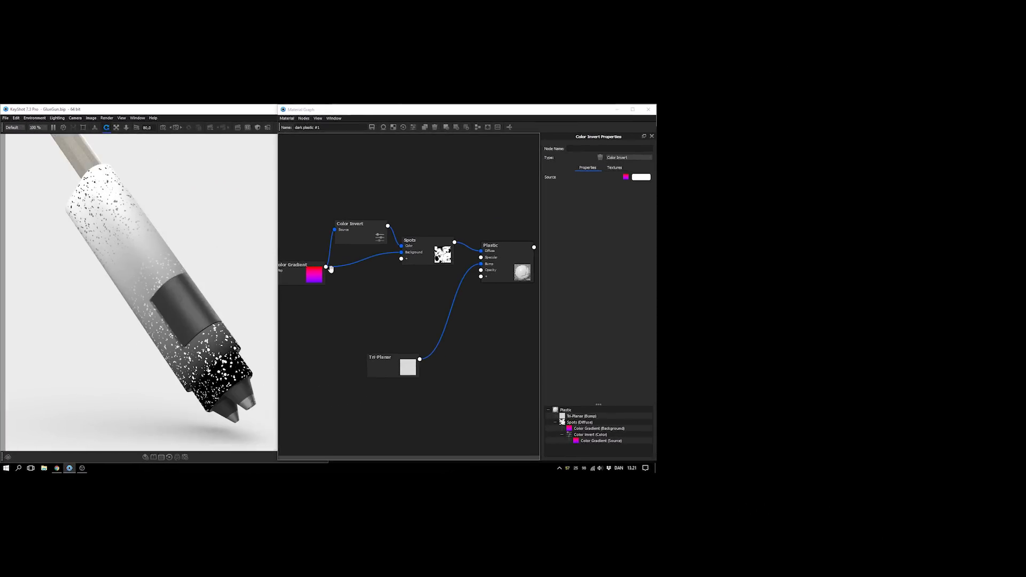